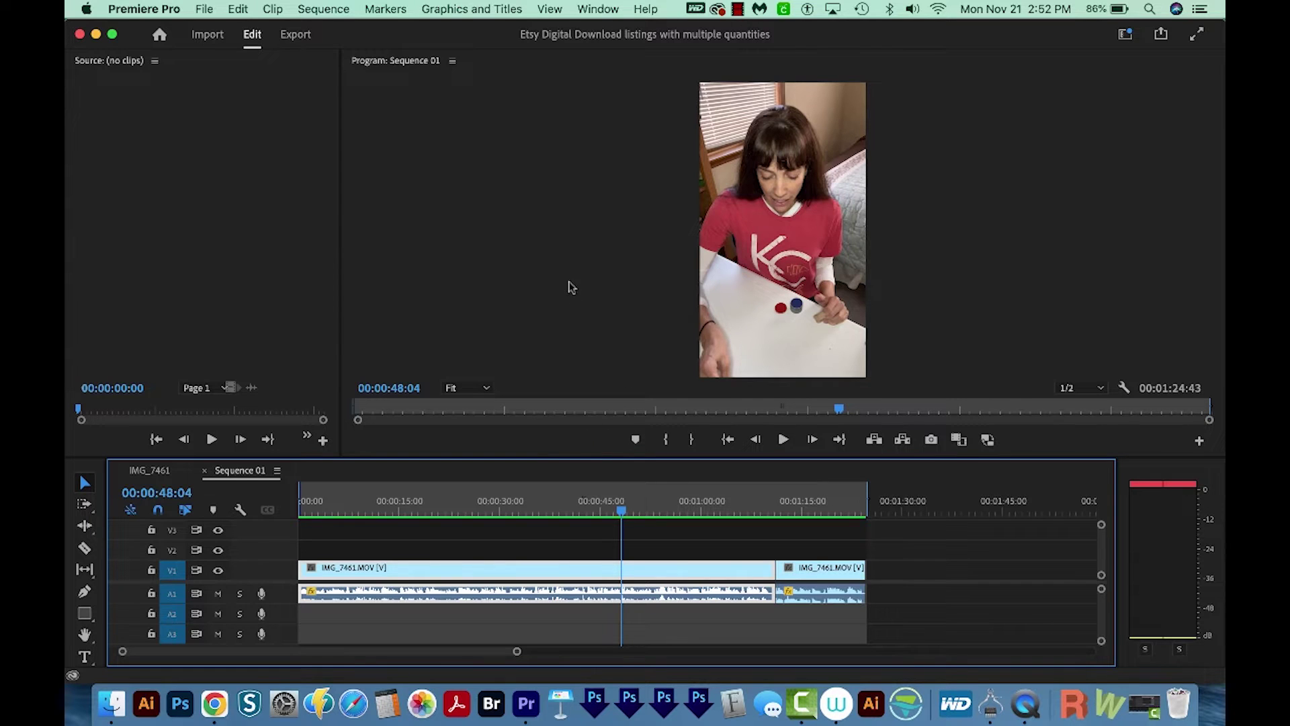
- In Project Settings > General, set the renderer to Mercury Playback Engine Software Only and save
left_click(203, 9)
mouse_move(237, 509)
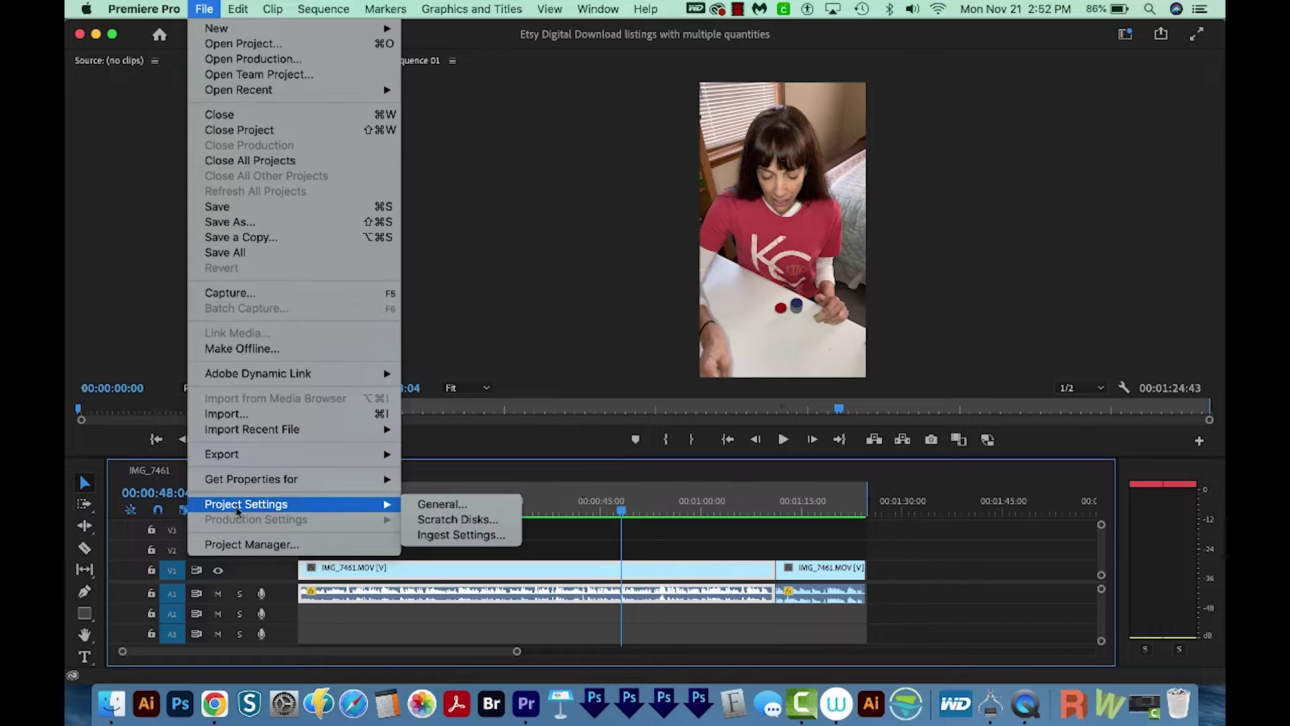
left_click(476, 505)
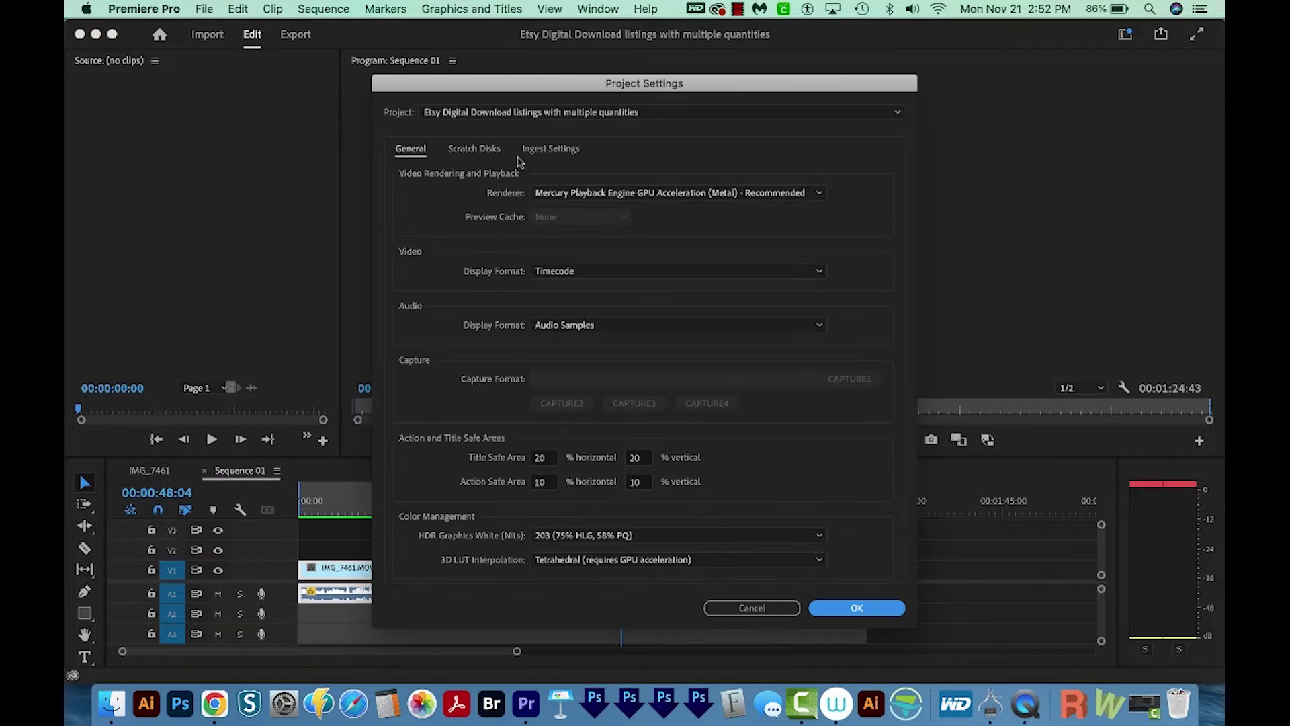
left_click(773, 193)
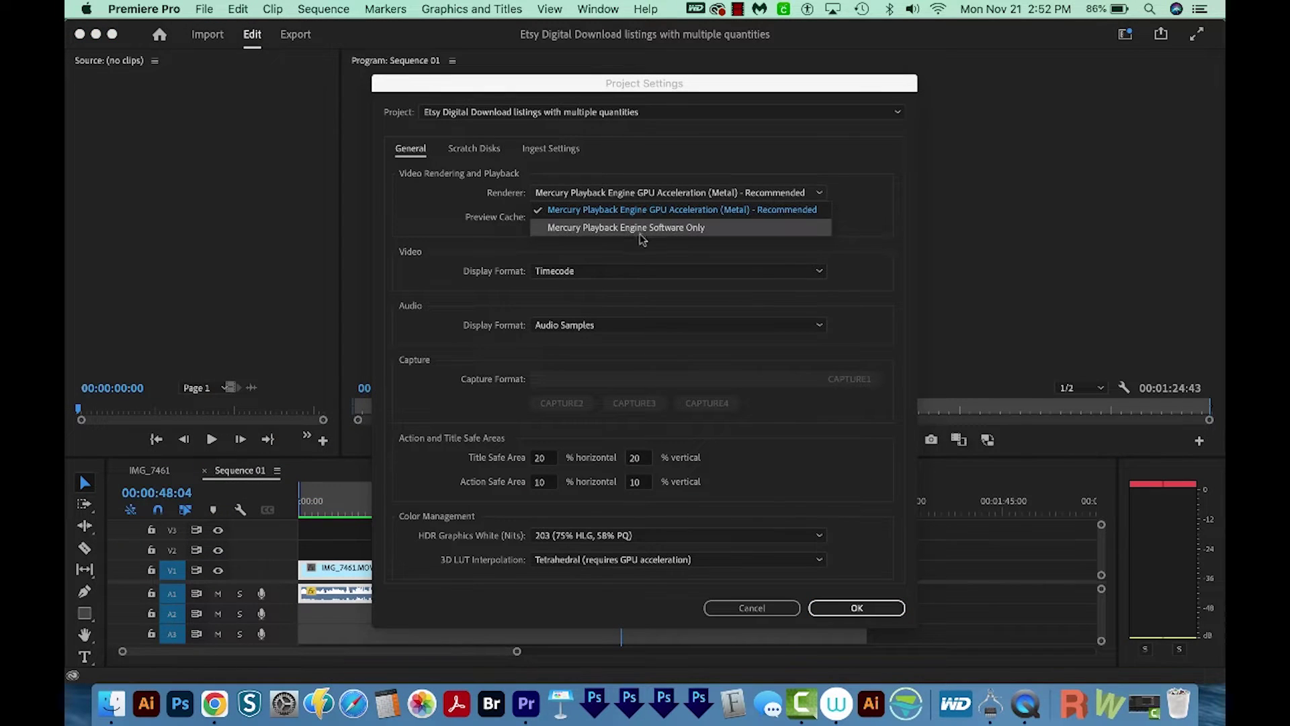
left_click(674, 229)
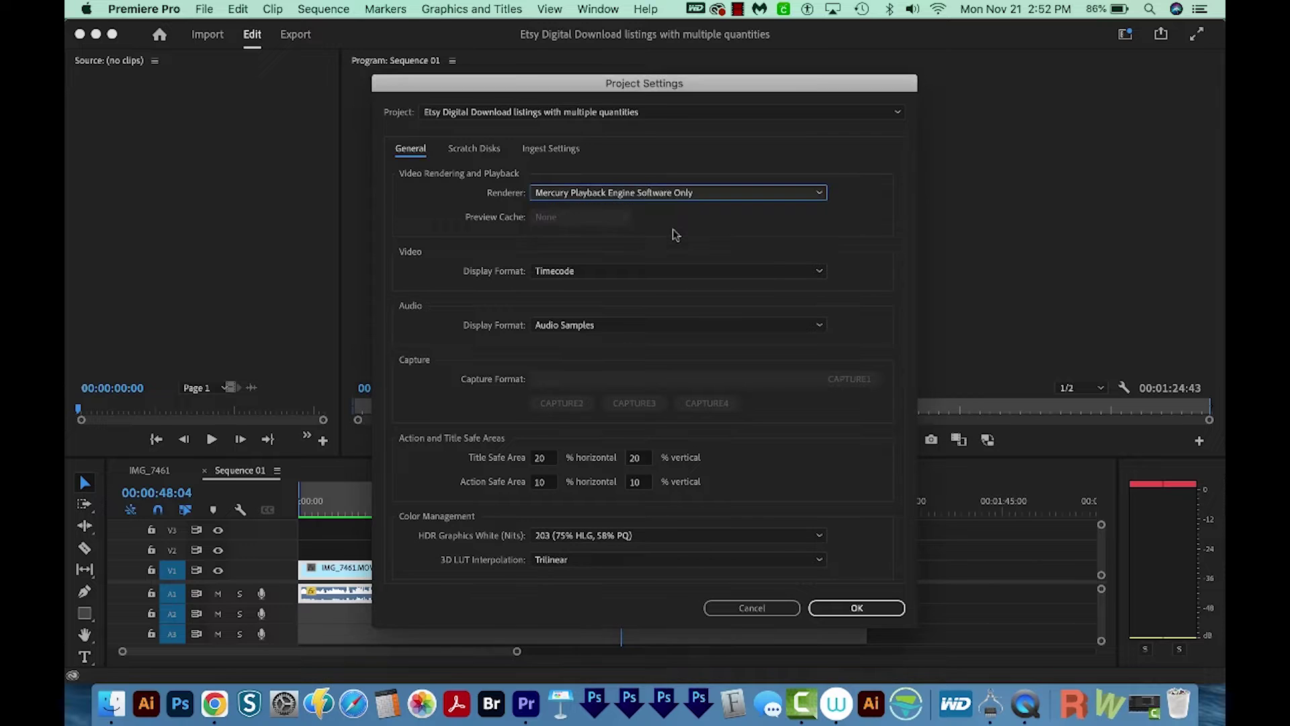
left_click(857, 608)
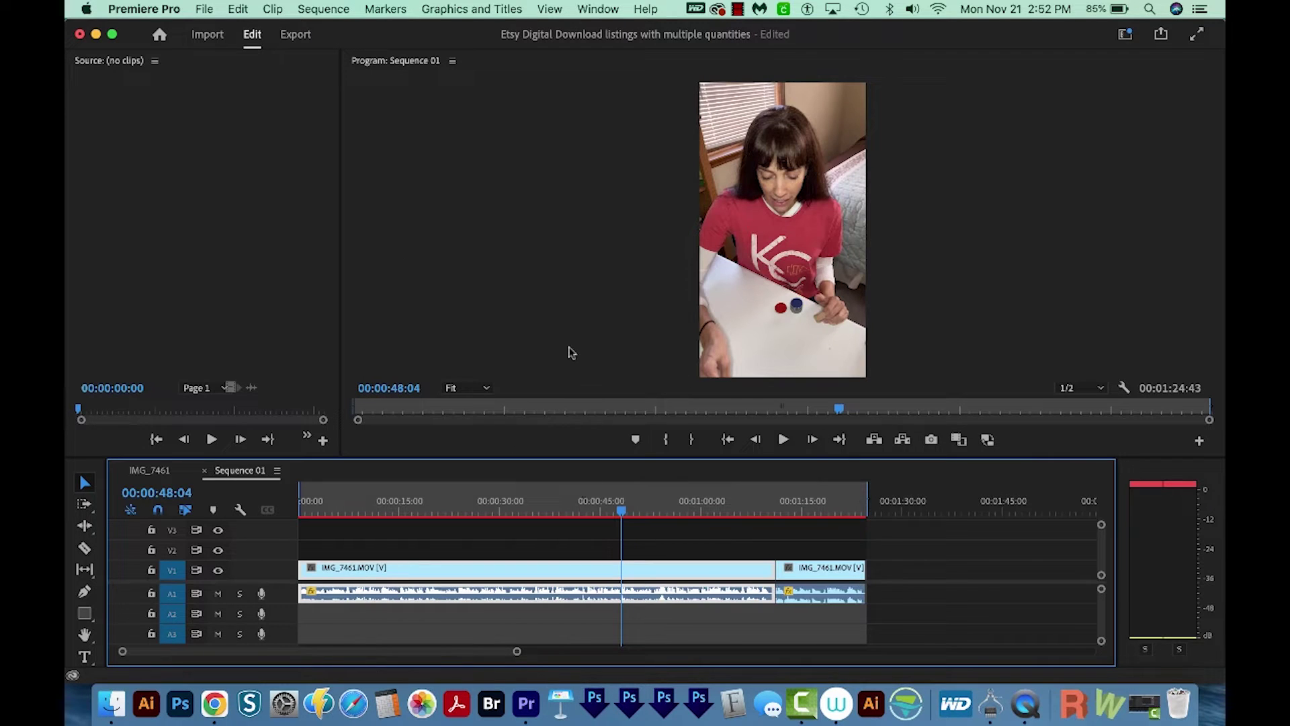
key("super+s")
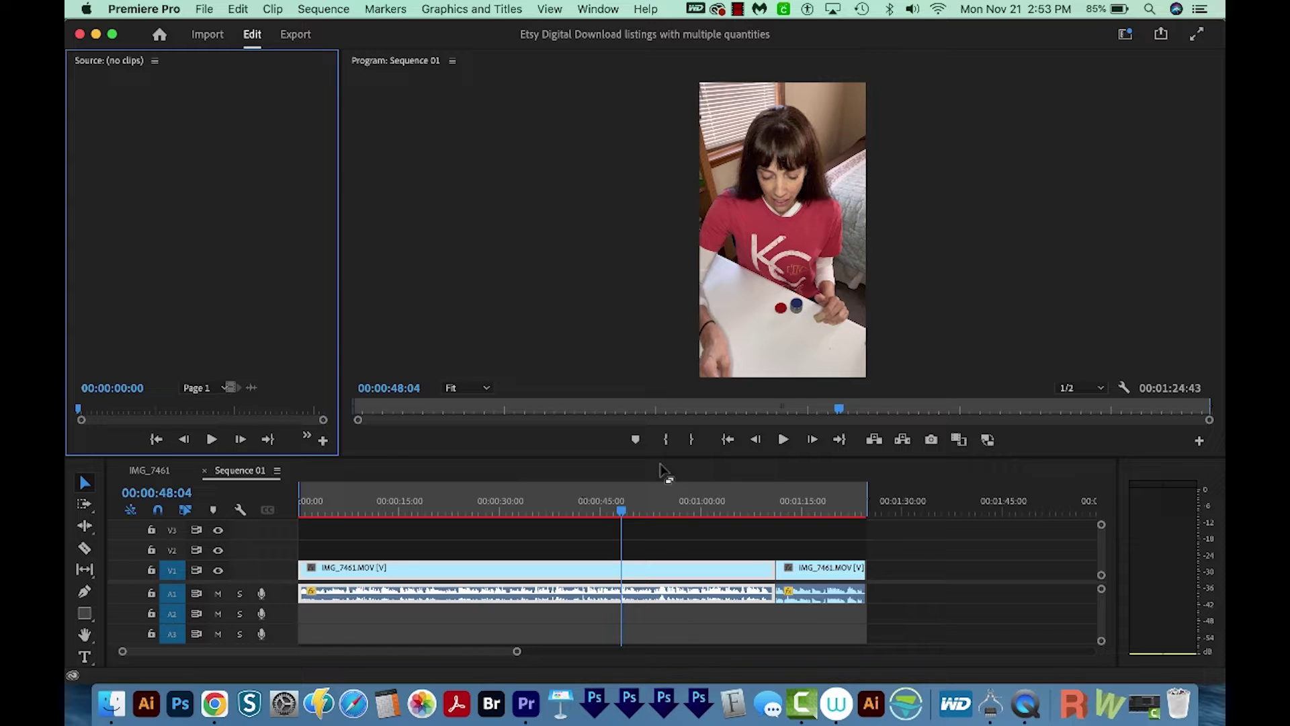
- Mark Sequence 01 from its first frame to its last and Render Effects In to Out
left_click(665, 474)
key("Home")
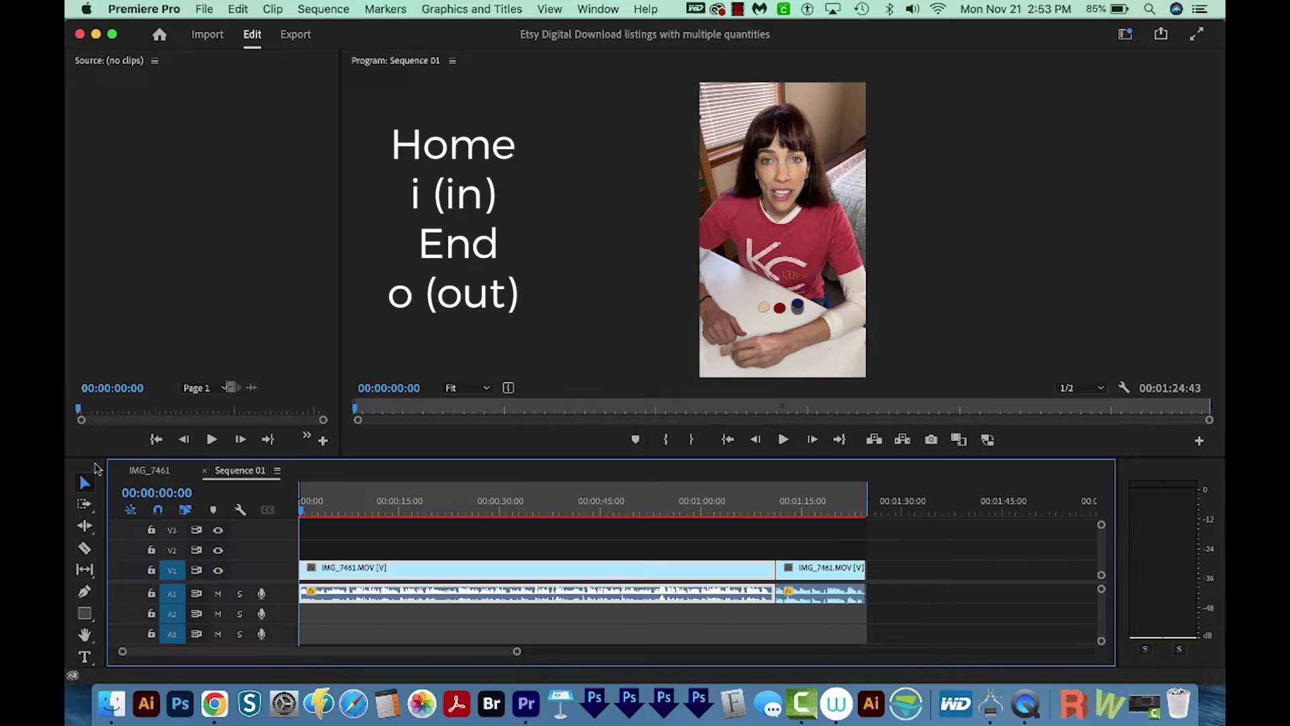
key("End")
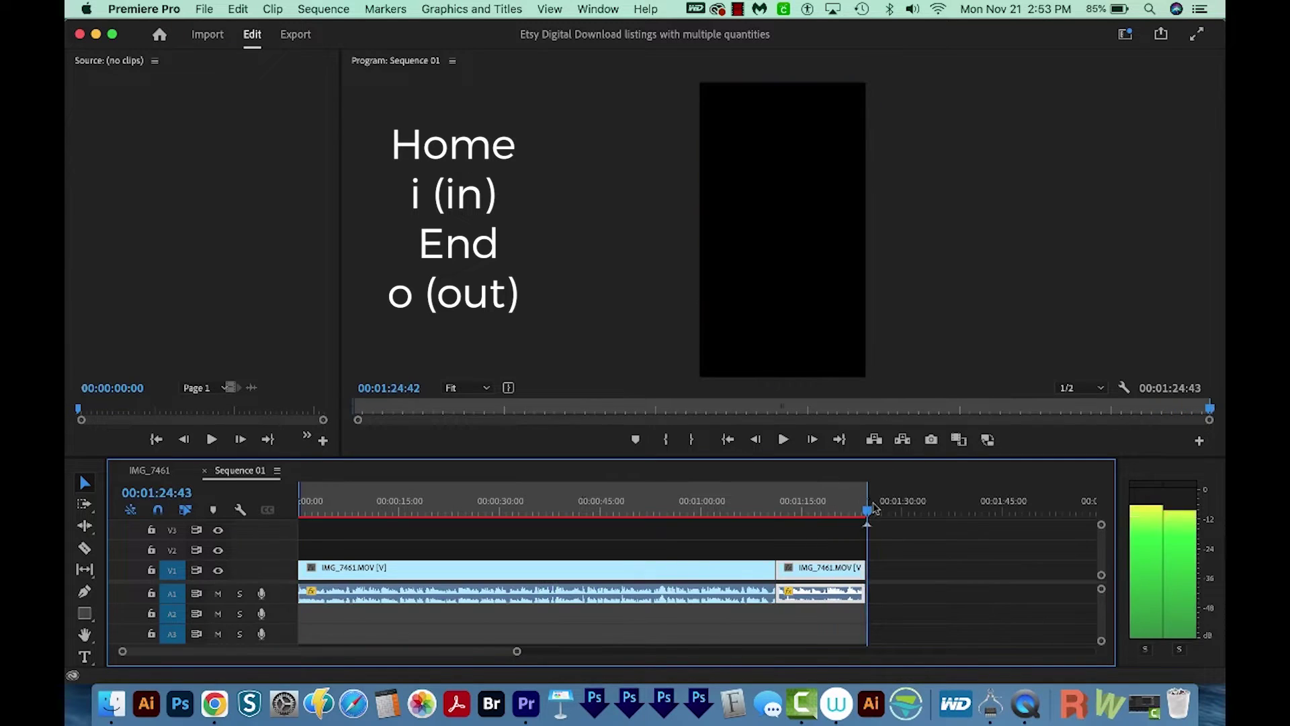
key("Left")
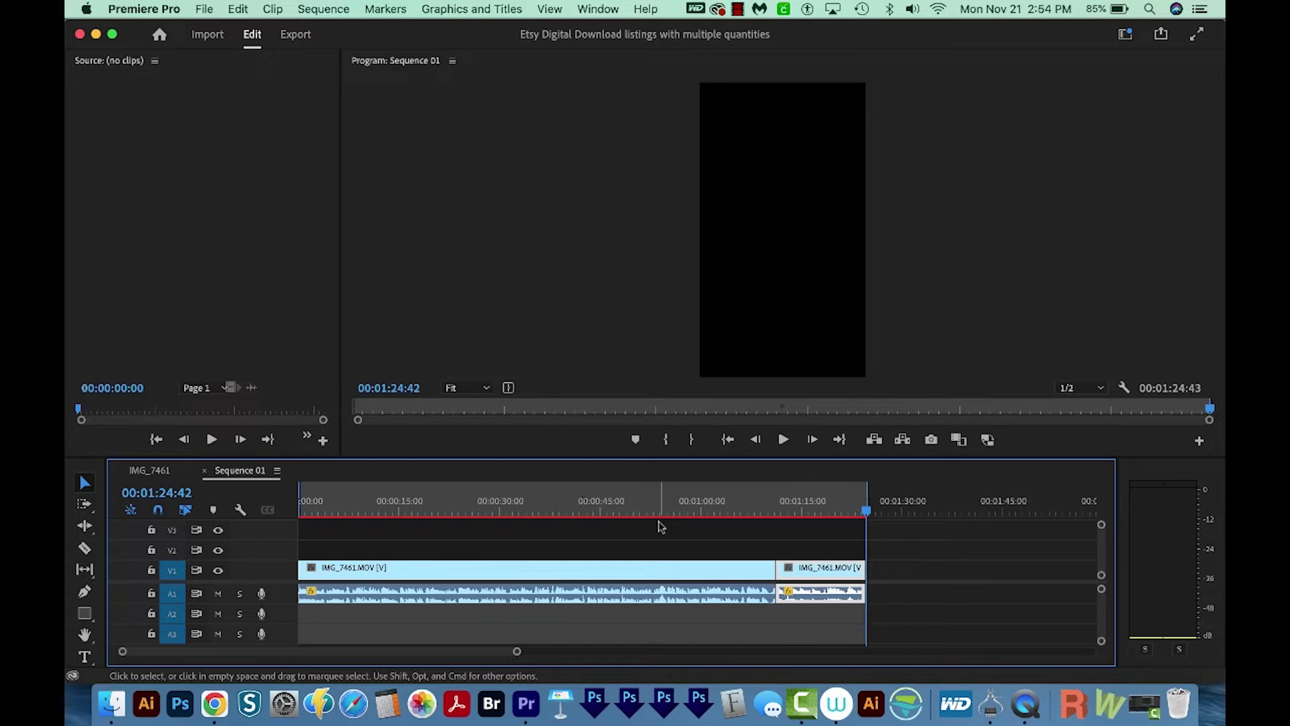
left_click(322, 10)
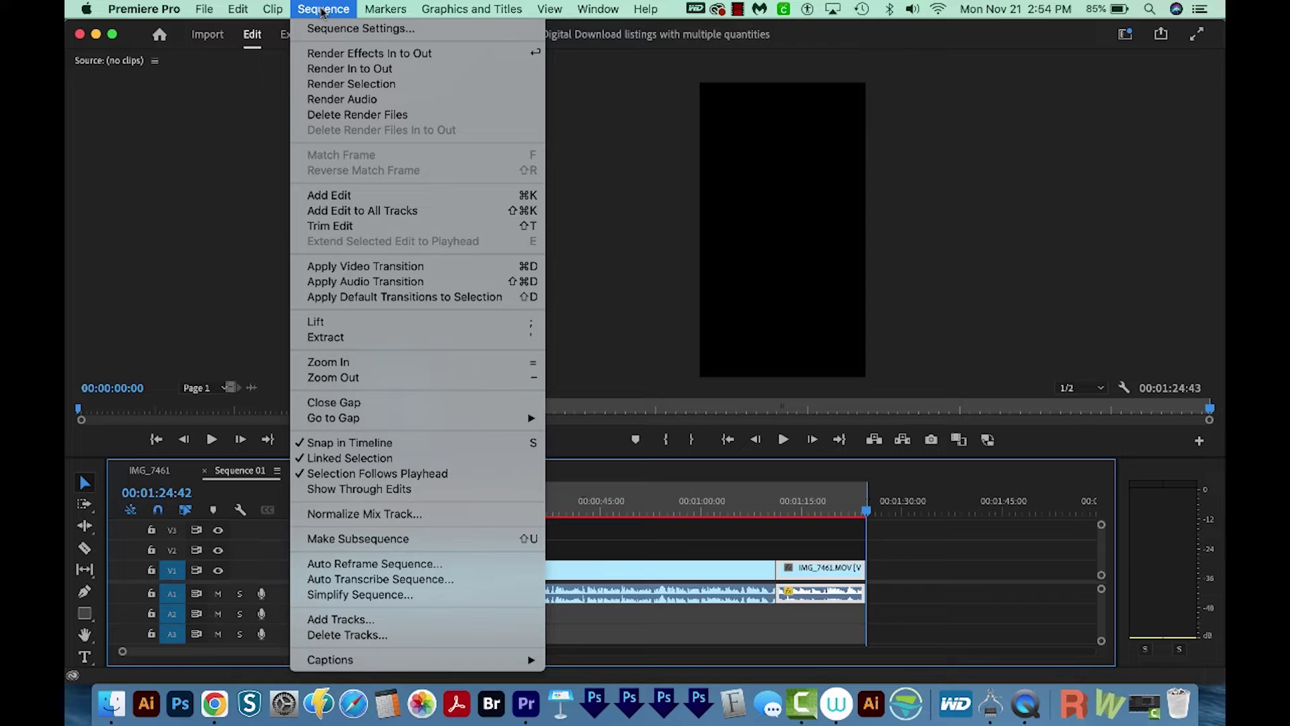
left_click(346, 65)
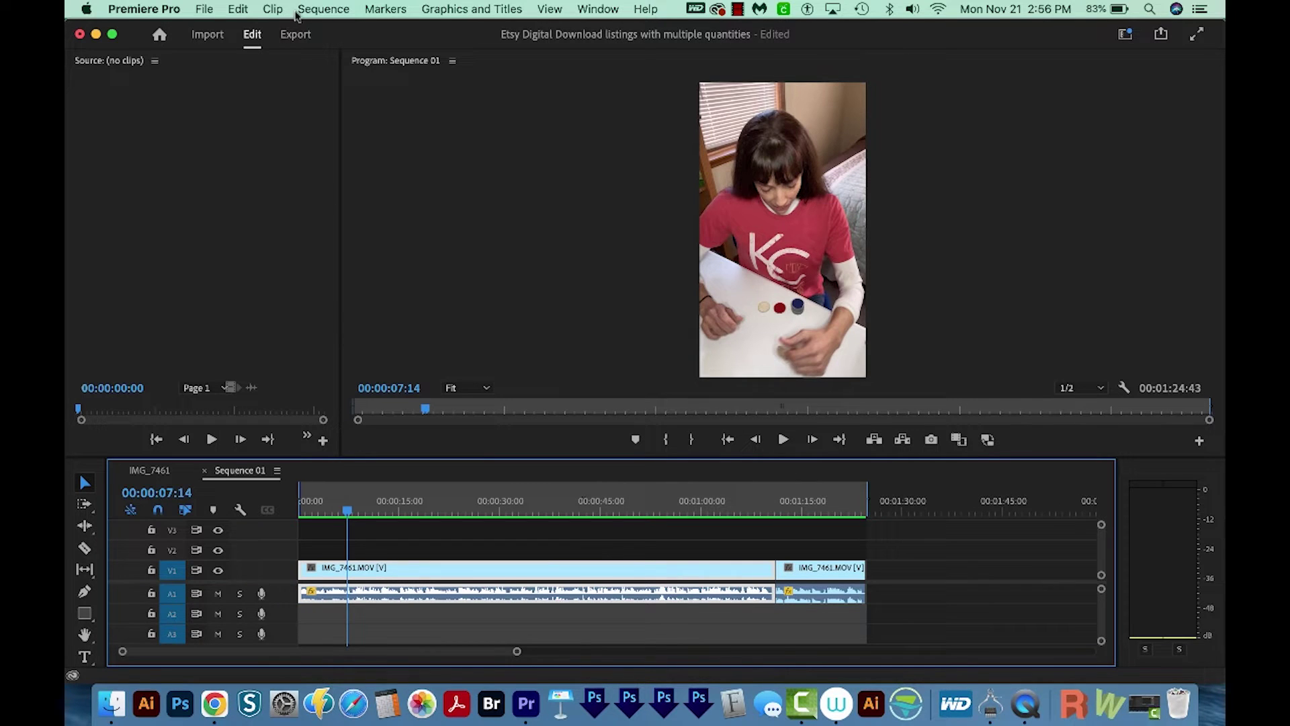
- Export Sequence 01 as H.264 with video Performance set to Software Encoding
left_click(201, 9)
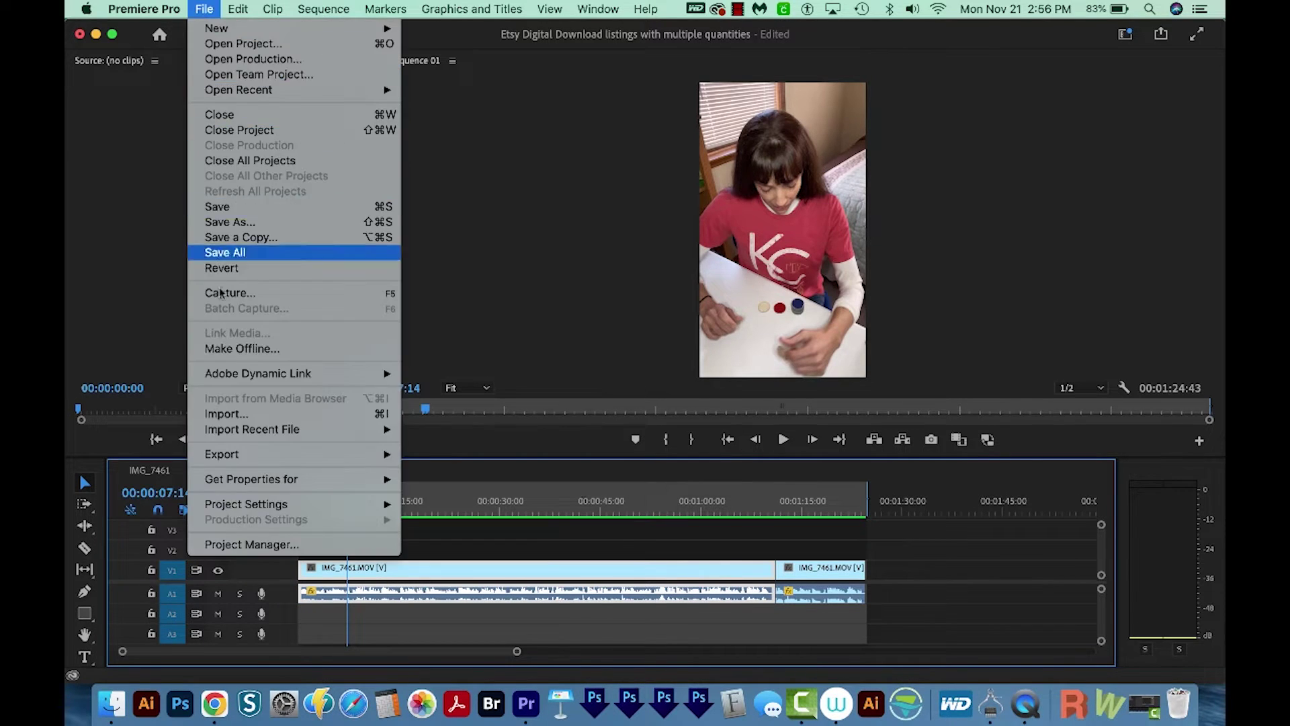
mouse_move(240, 455)
left_click(428, 454)
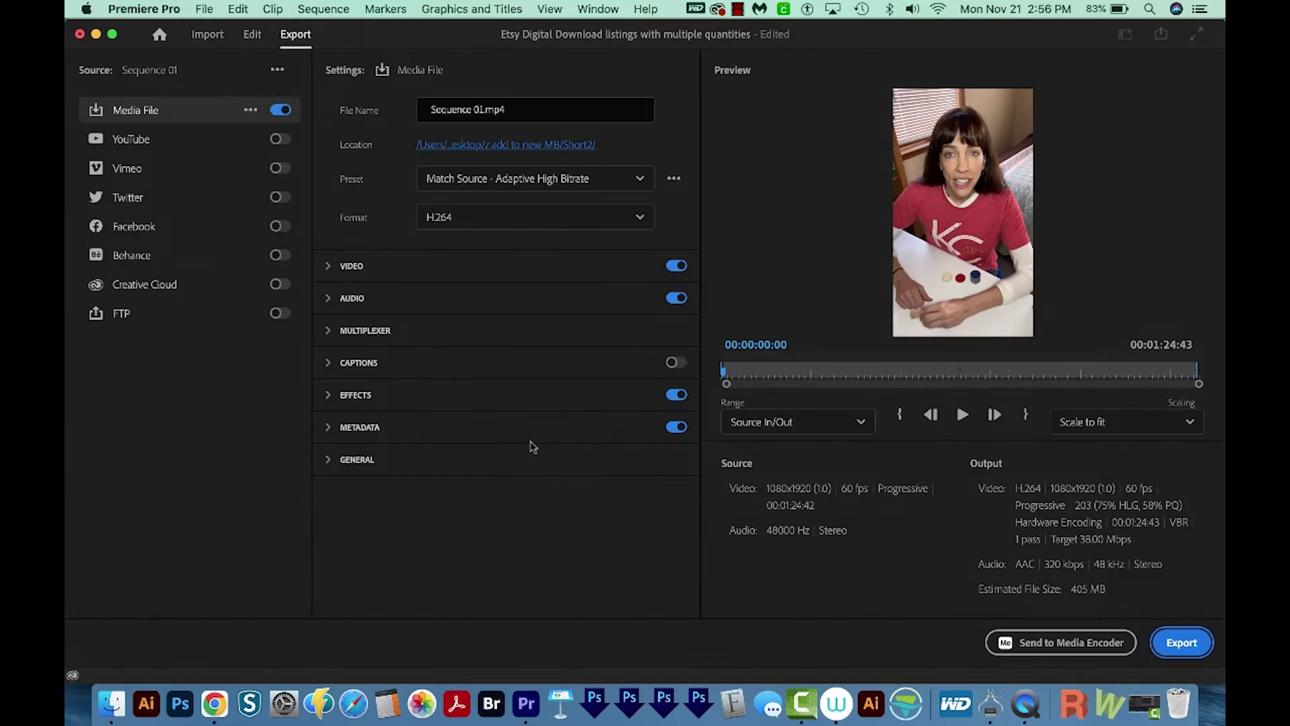
left_click(352, 269)
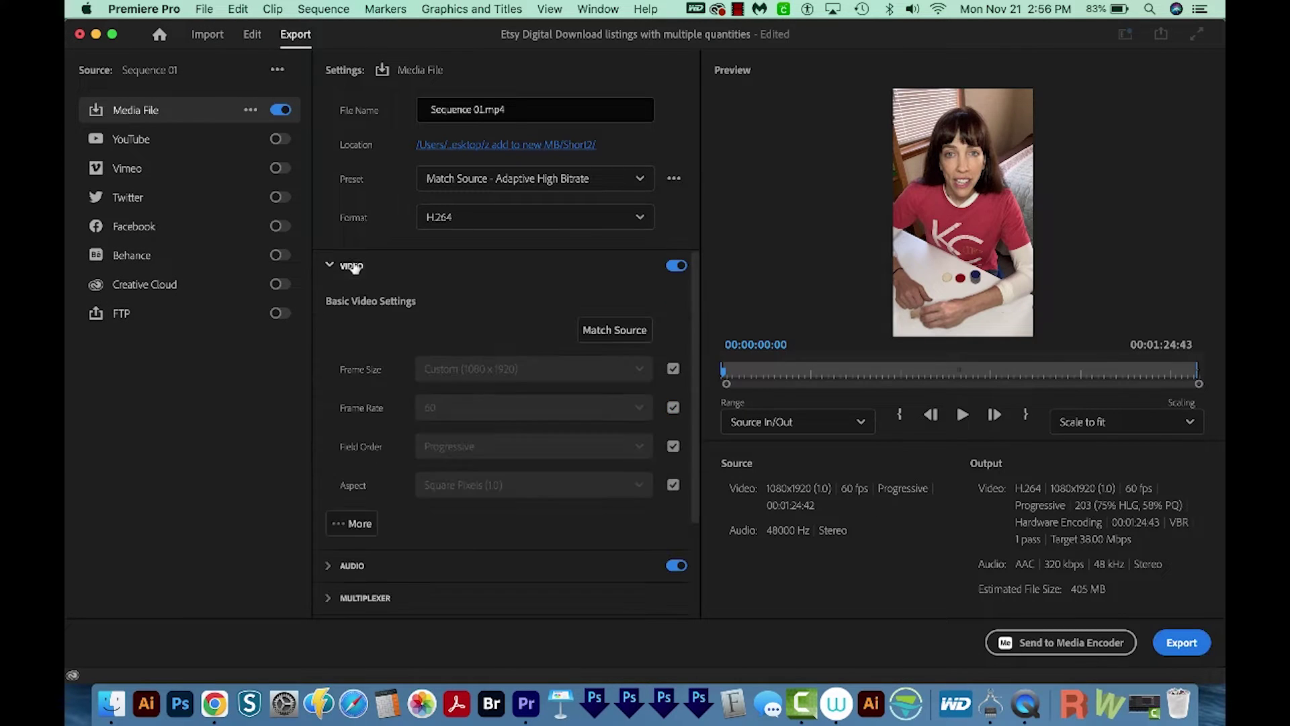
left_click(361, 523)
scroll(351, 493, "down", 5)
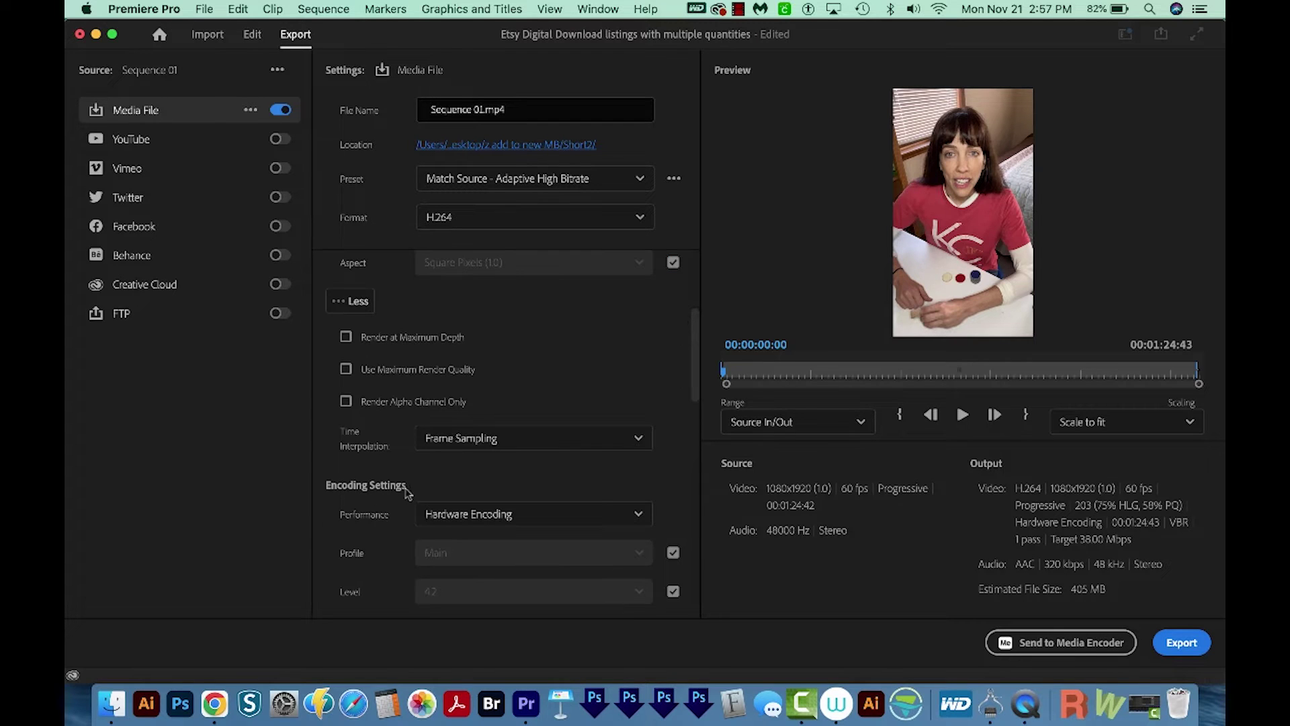
left_click(558, 517)
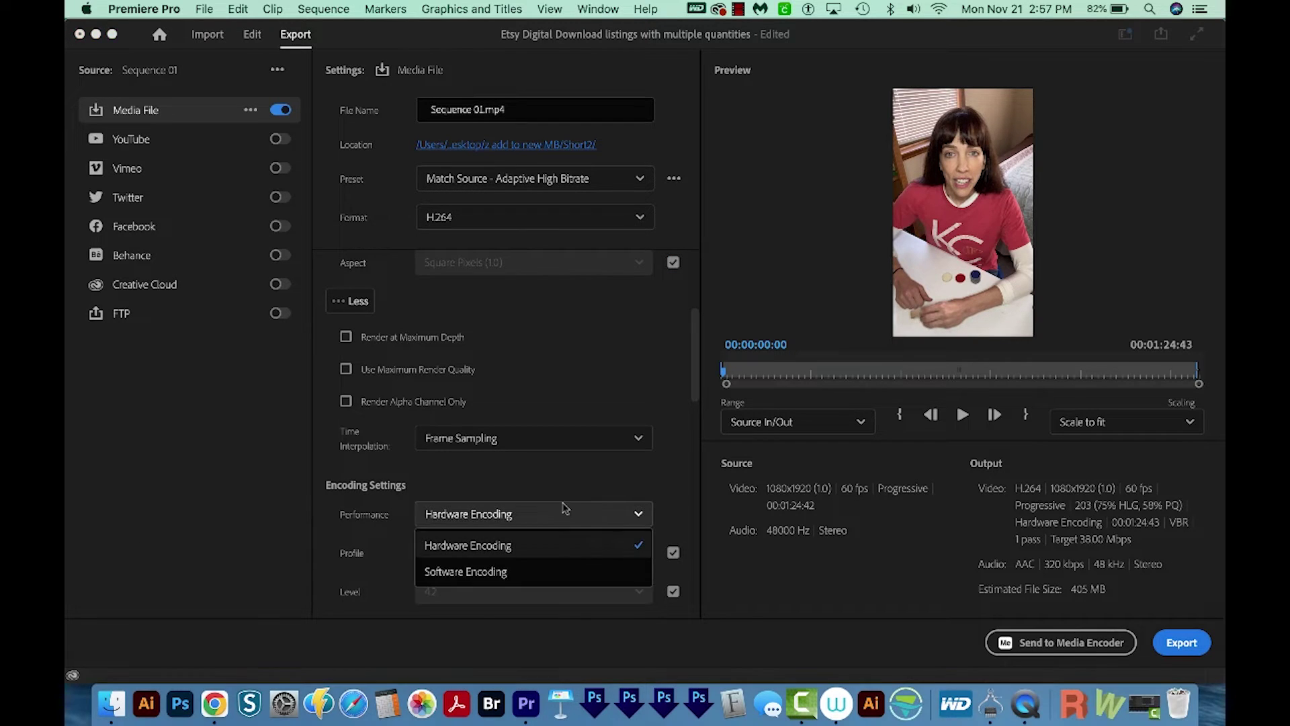
left_click(495, 578)
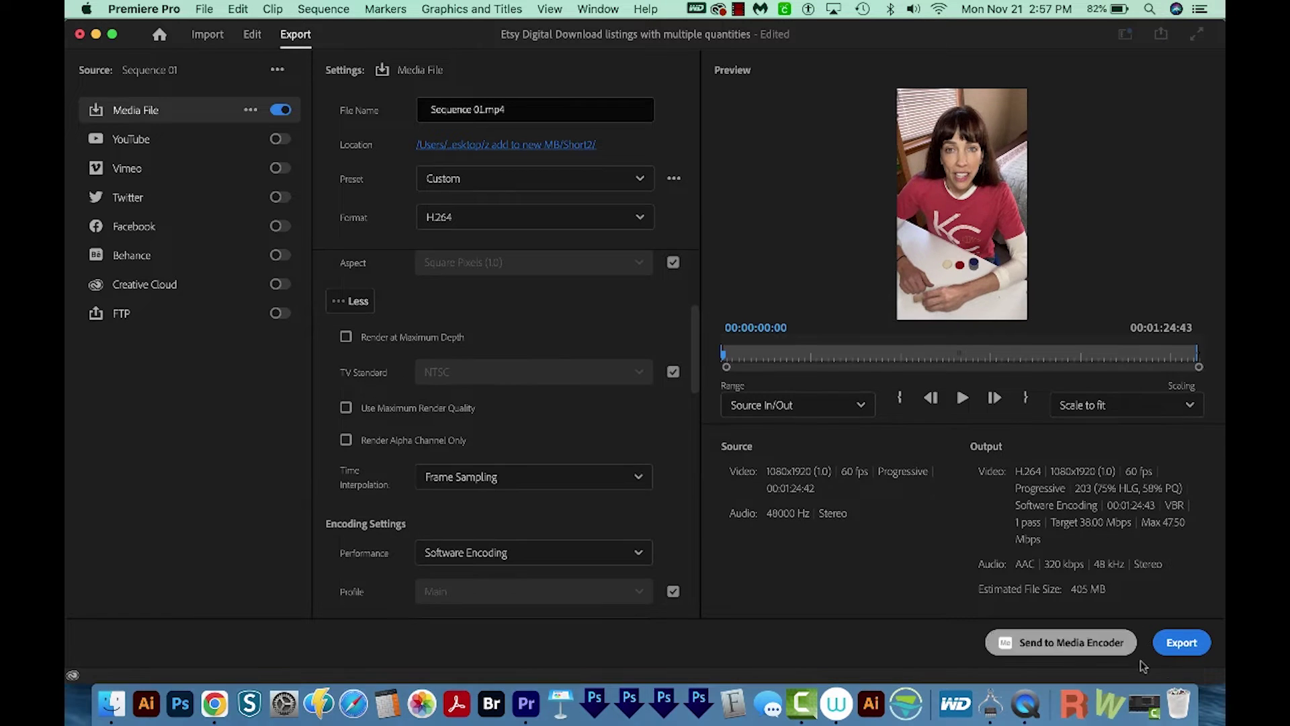
left_click(1193, 645)
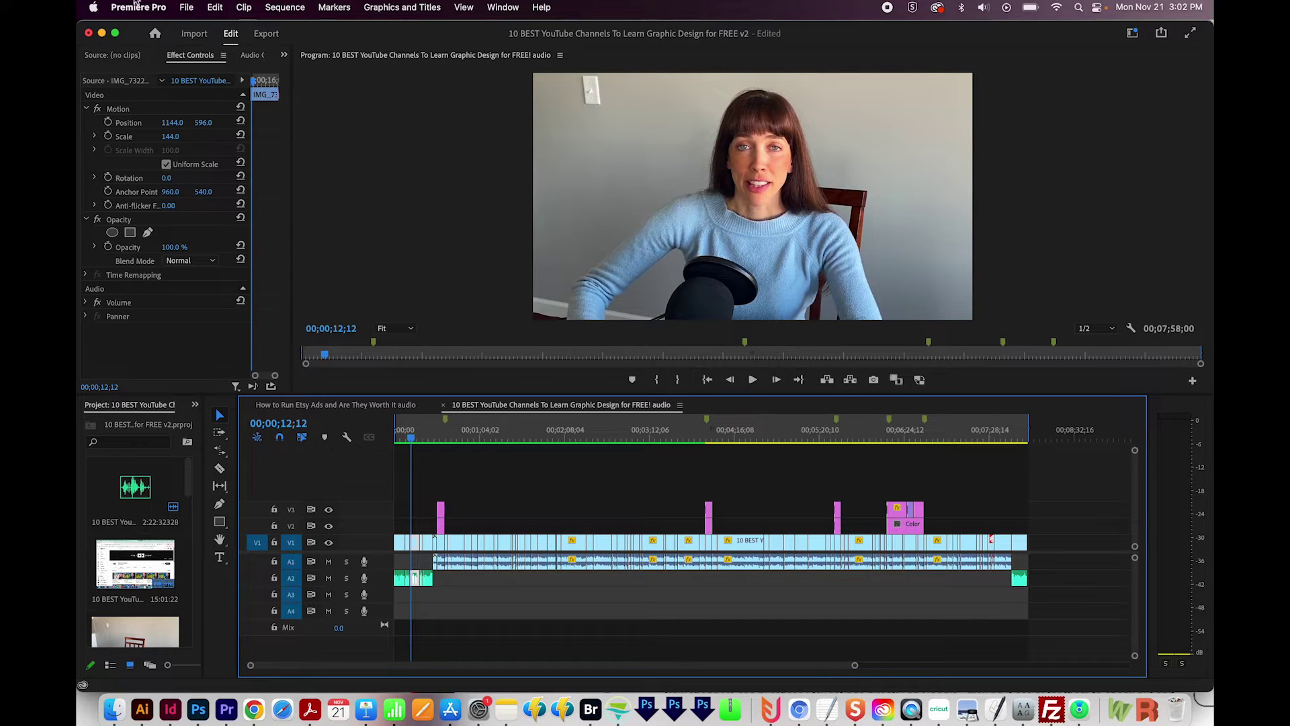
left_click(187, 8)
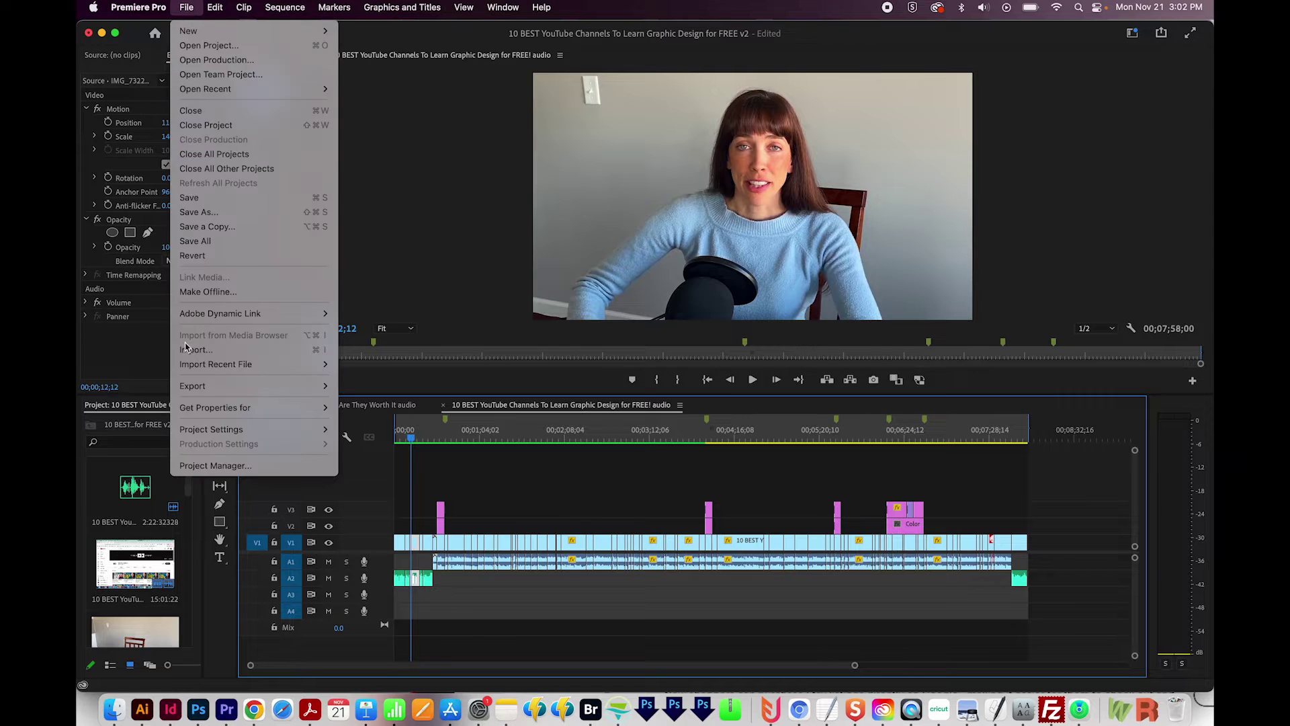
mouse_move(242, 428)
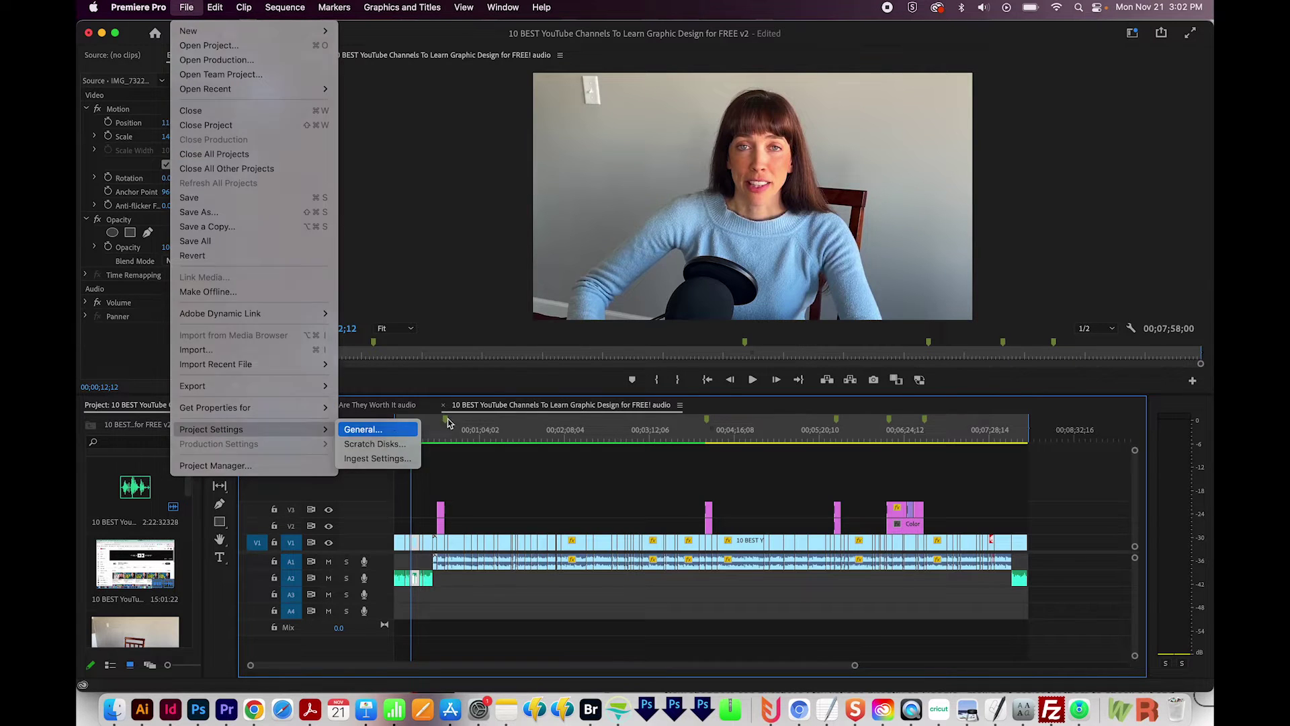
left_click(413, 429)
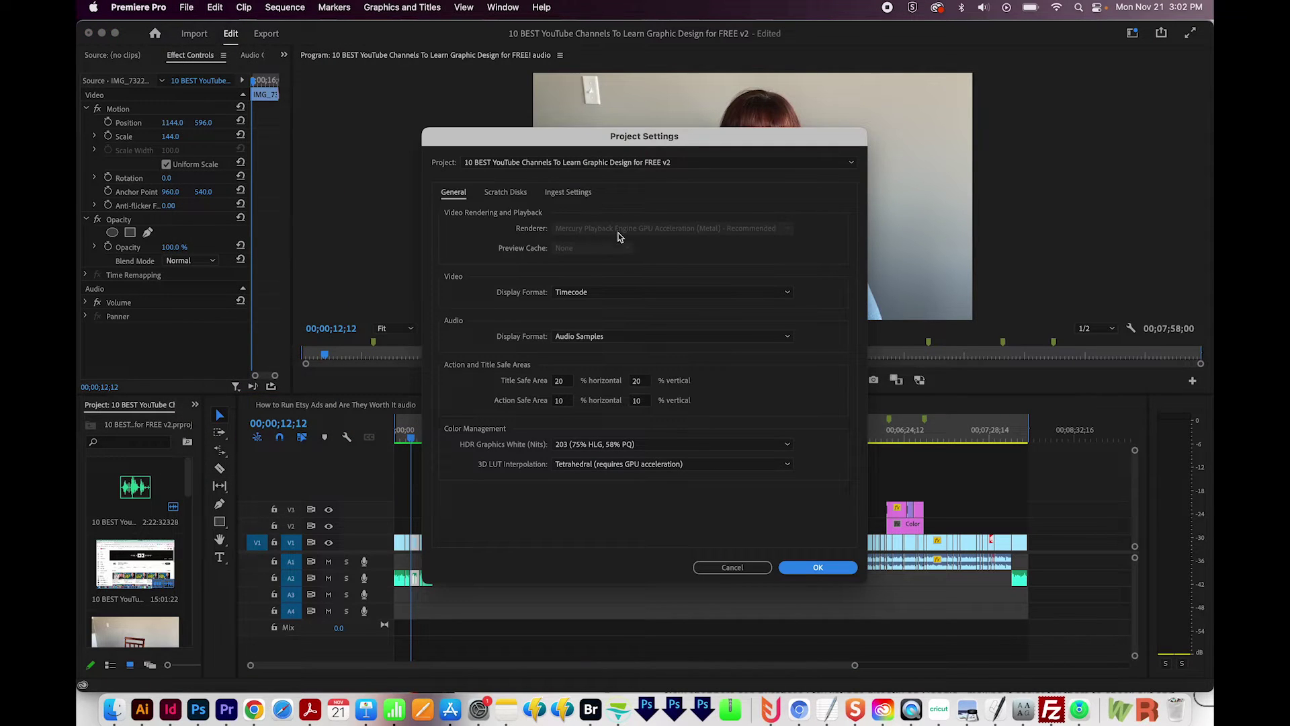
key("Escape")
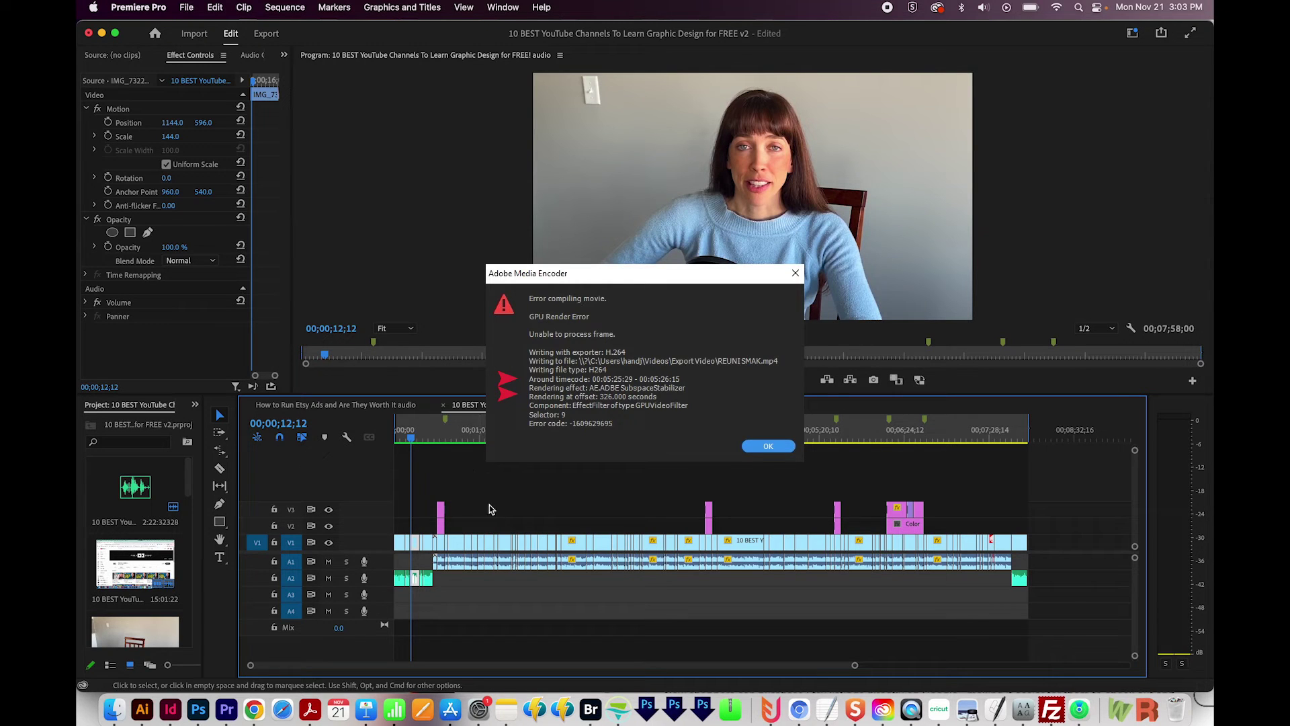
left_click(582, 441)
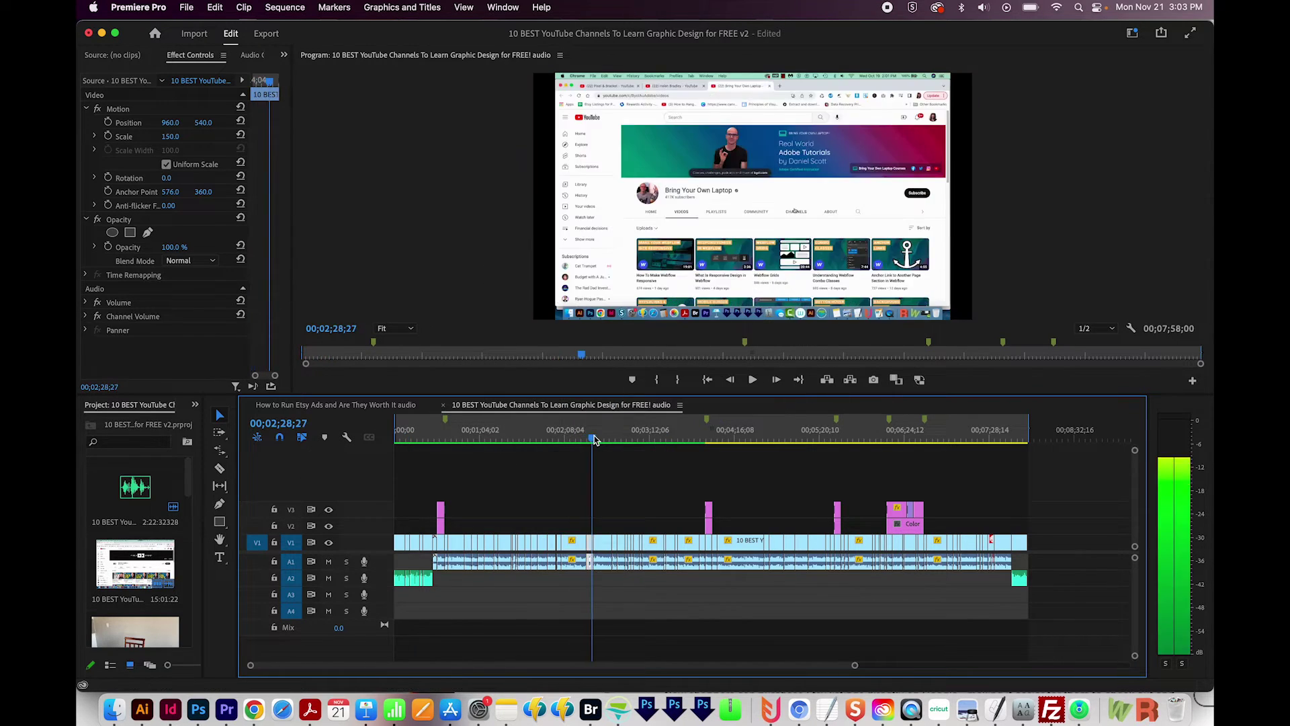
- Scrub the playhead back to 00;02;02;04 and set the out point there
left_click_drag(583, 442, 576, 440)
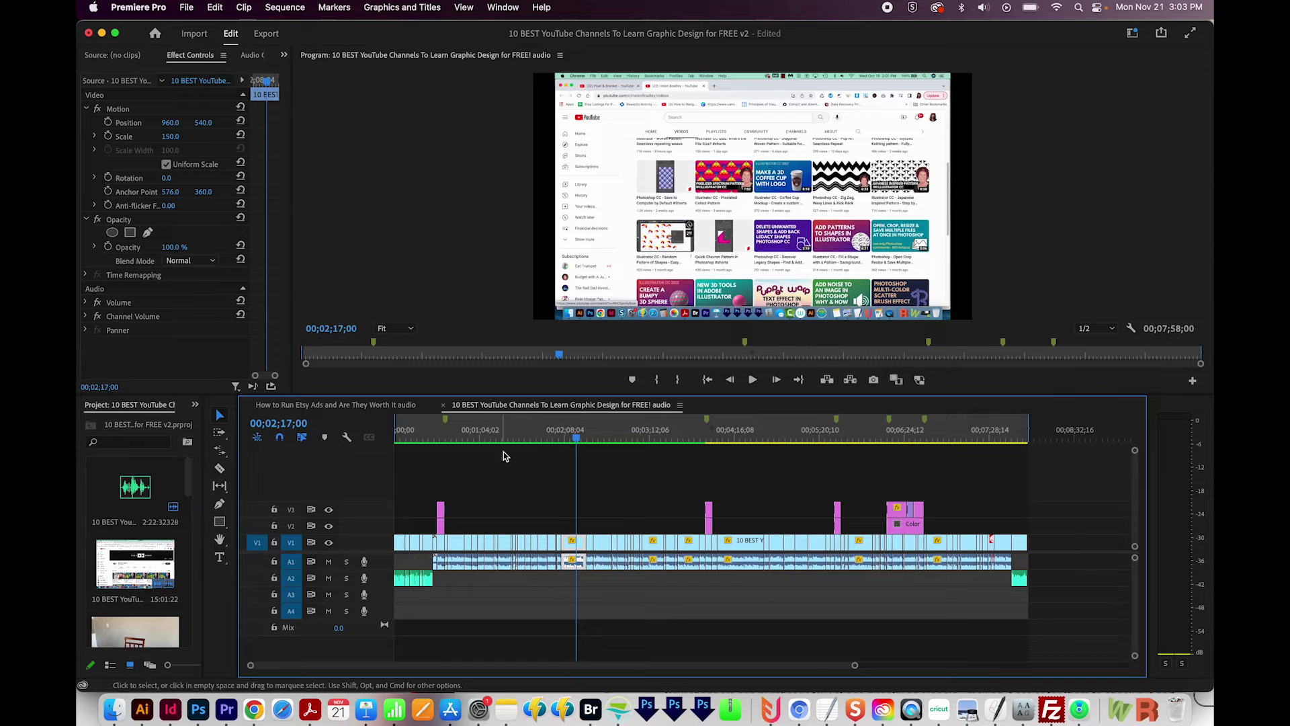
left_click(560, 430)
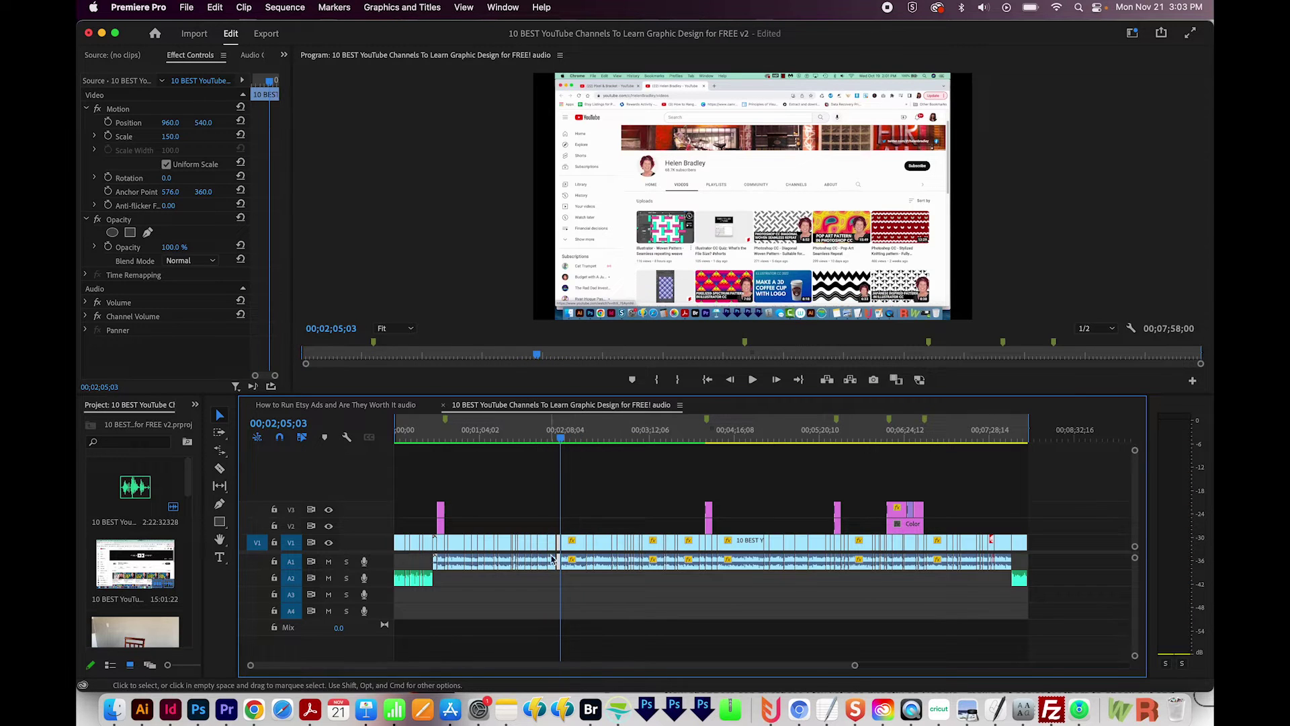
left_click_drag(560, 438, 556, 438)
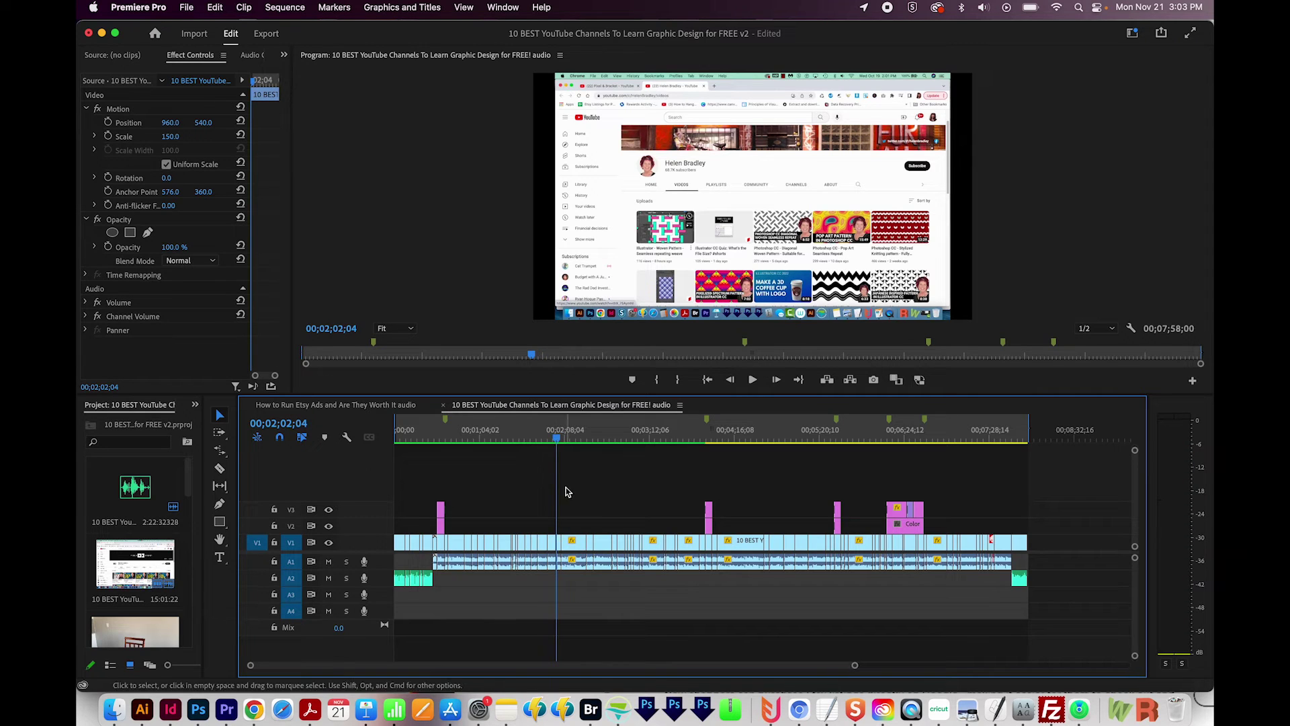
key("o")
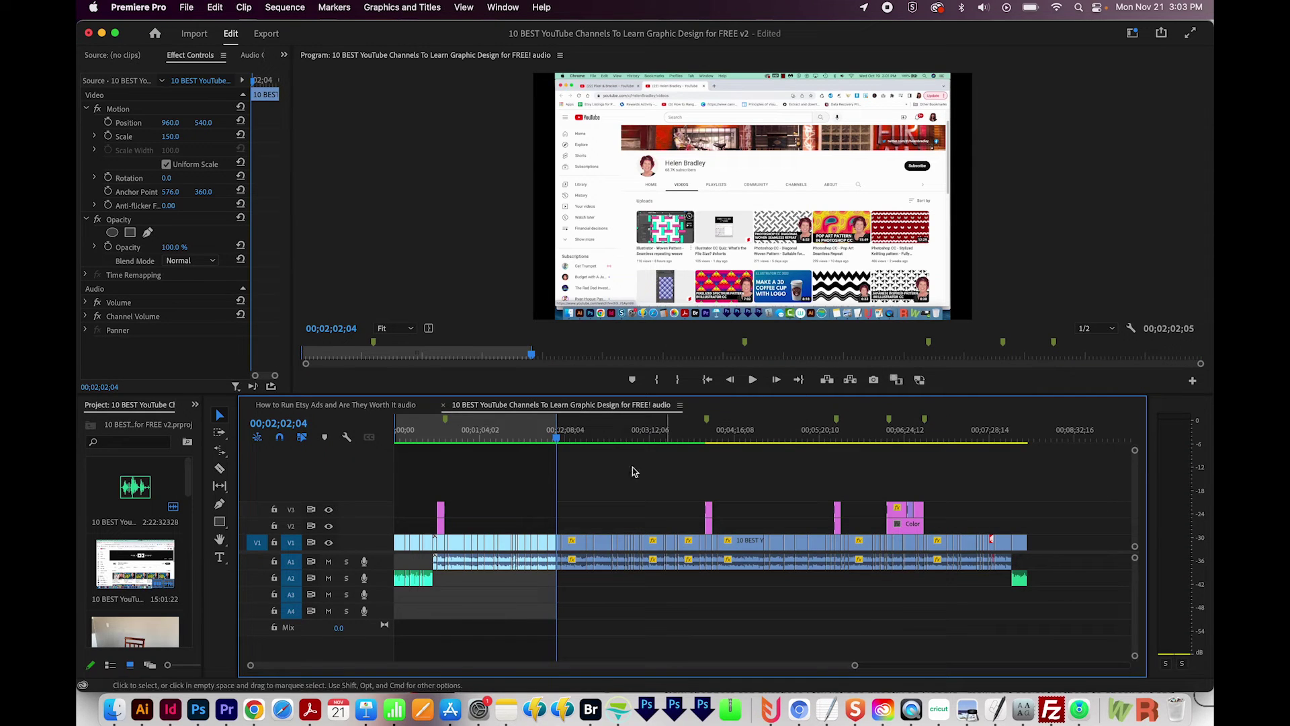
- Render the marked selection of the sequence, then stop playback
left_click(288, 10)
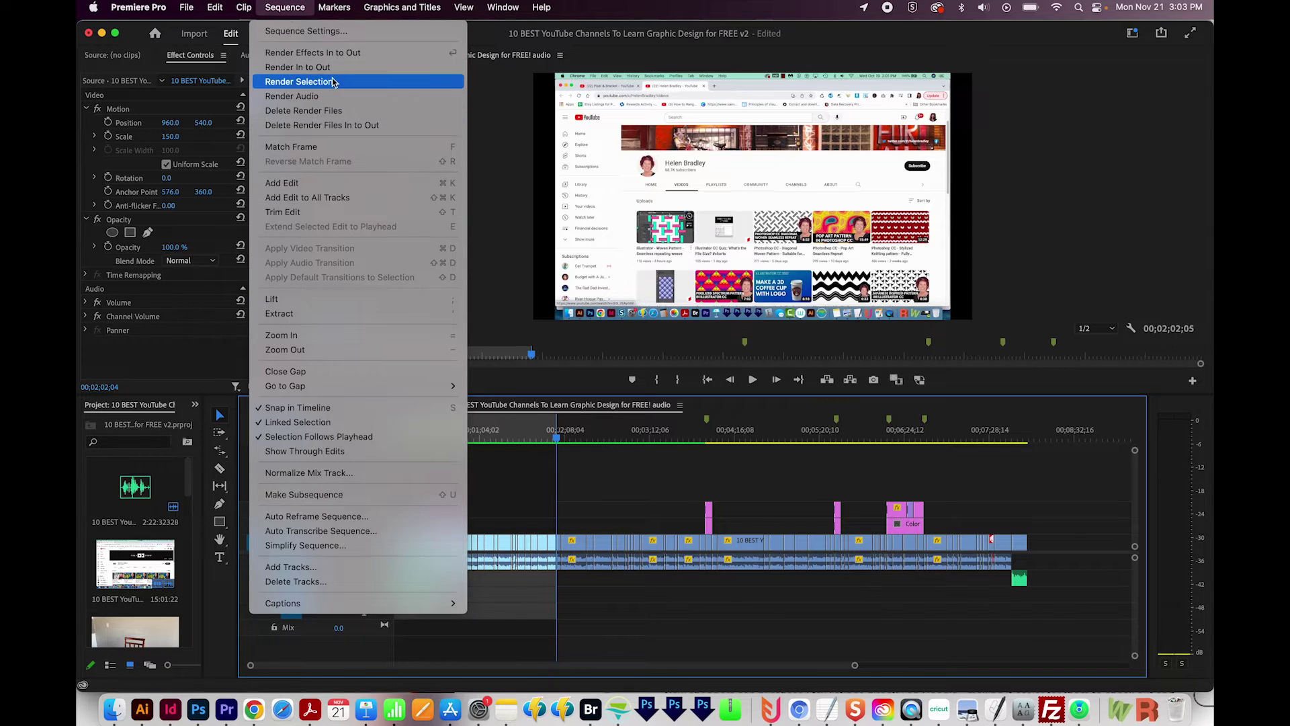
left_click(310, 53)
key("space")
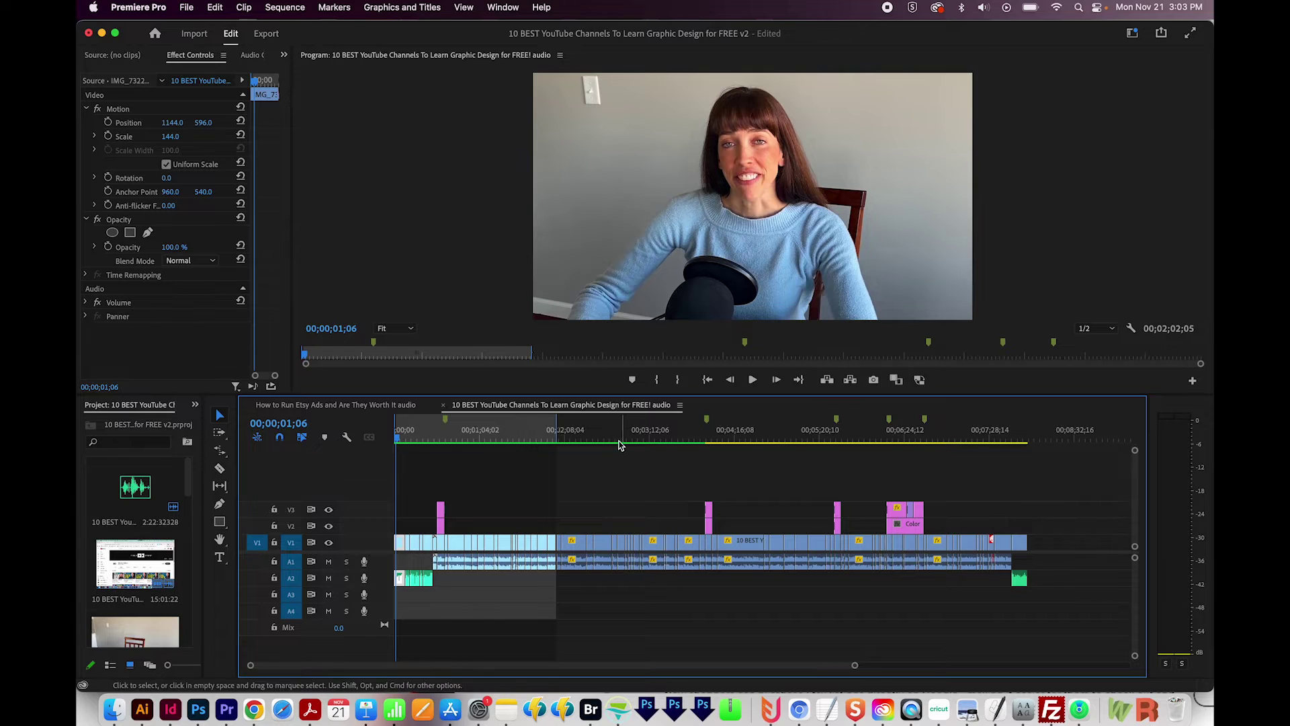
- Move the out point to 00;02;06;09 and return the playhead to the sequence start
left_click(564, 438)
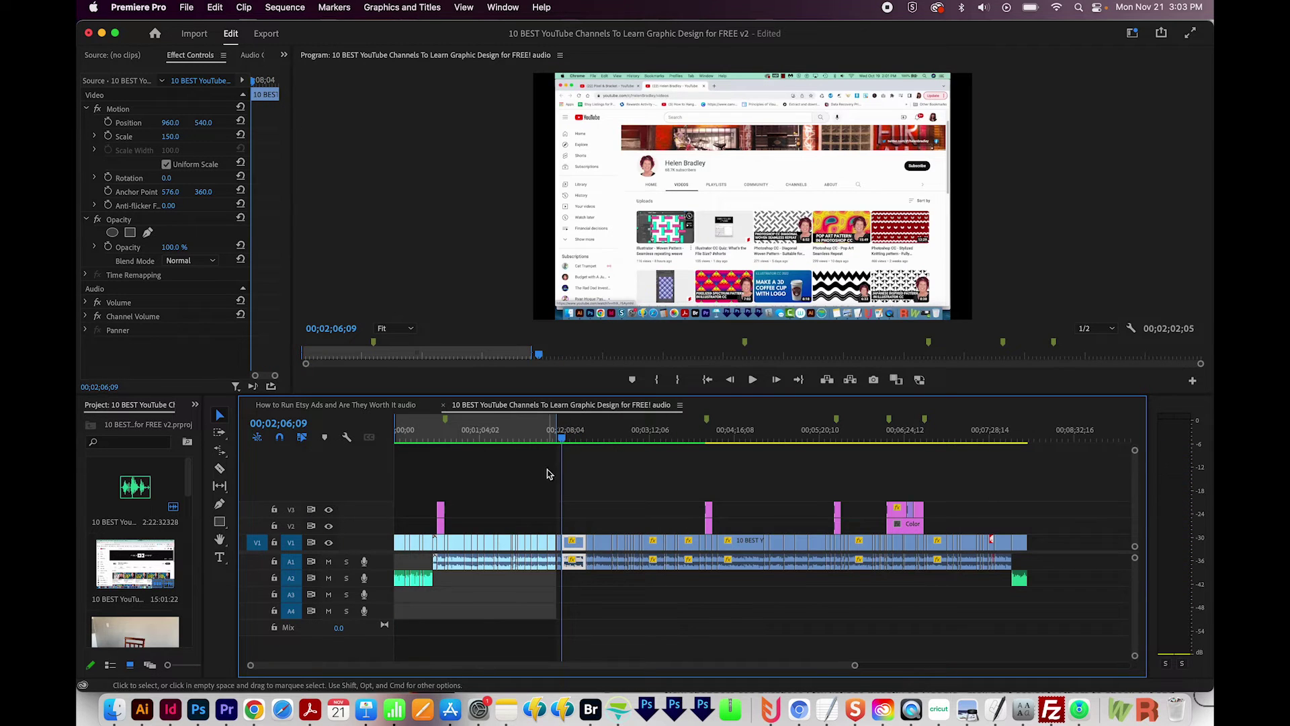
key("End")
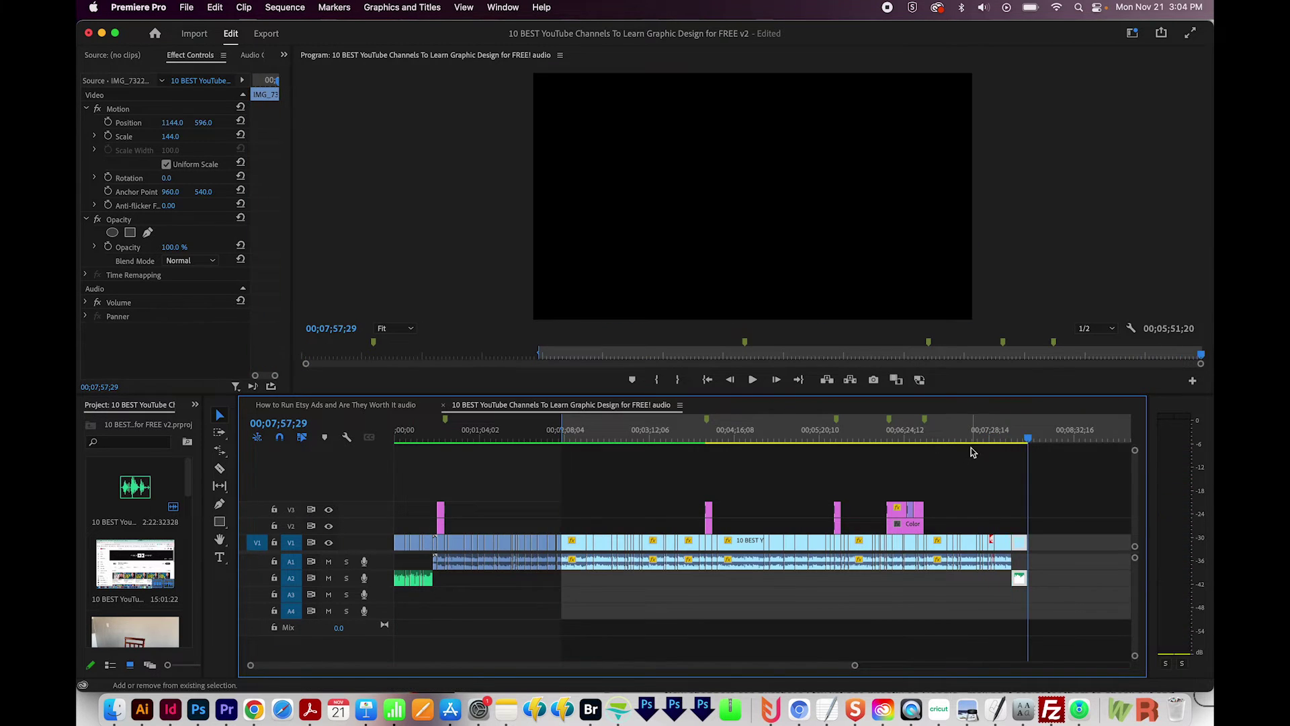
key("o")
left_click(556, 440)
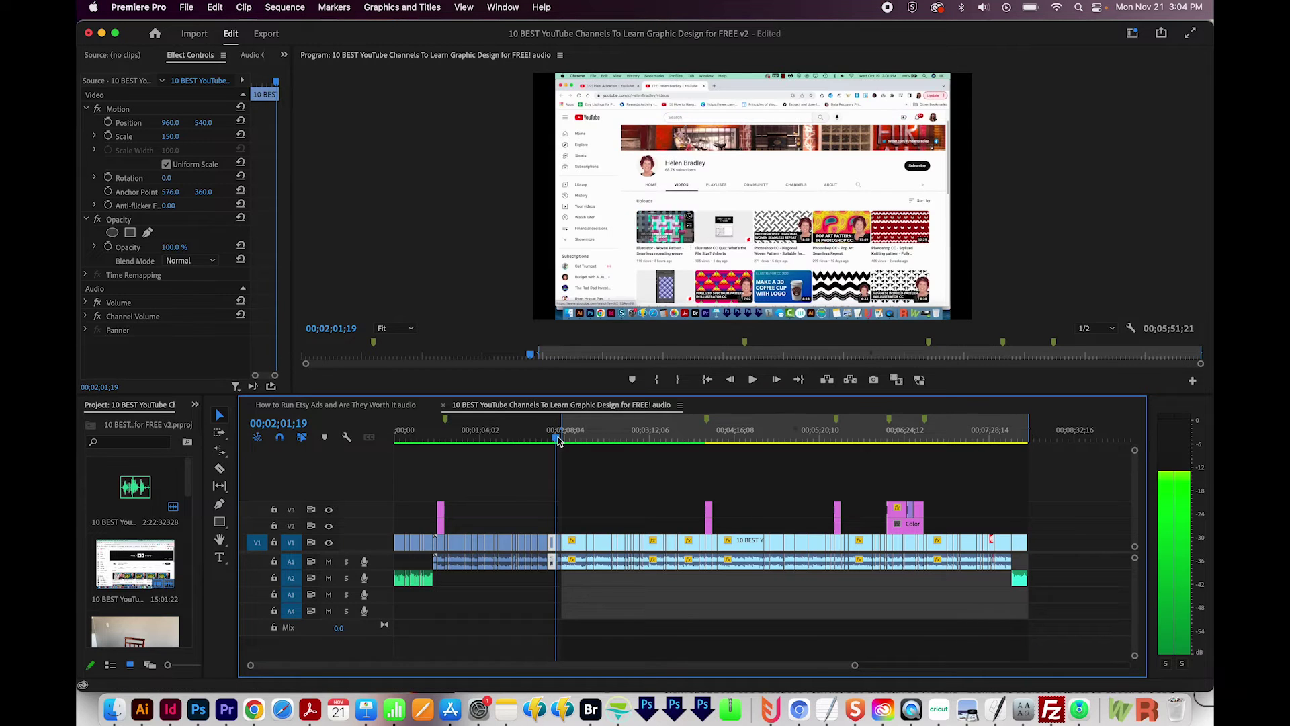
left_click(564, 438)
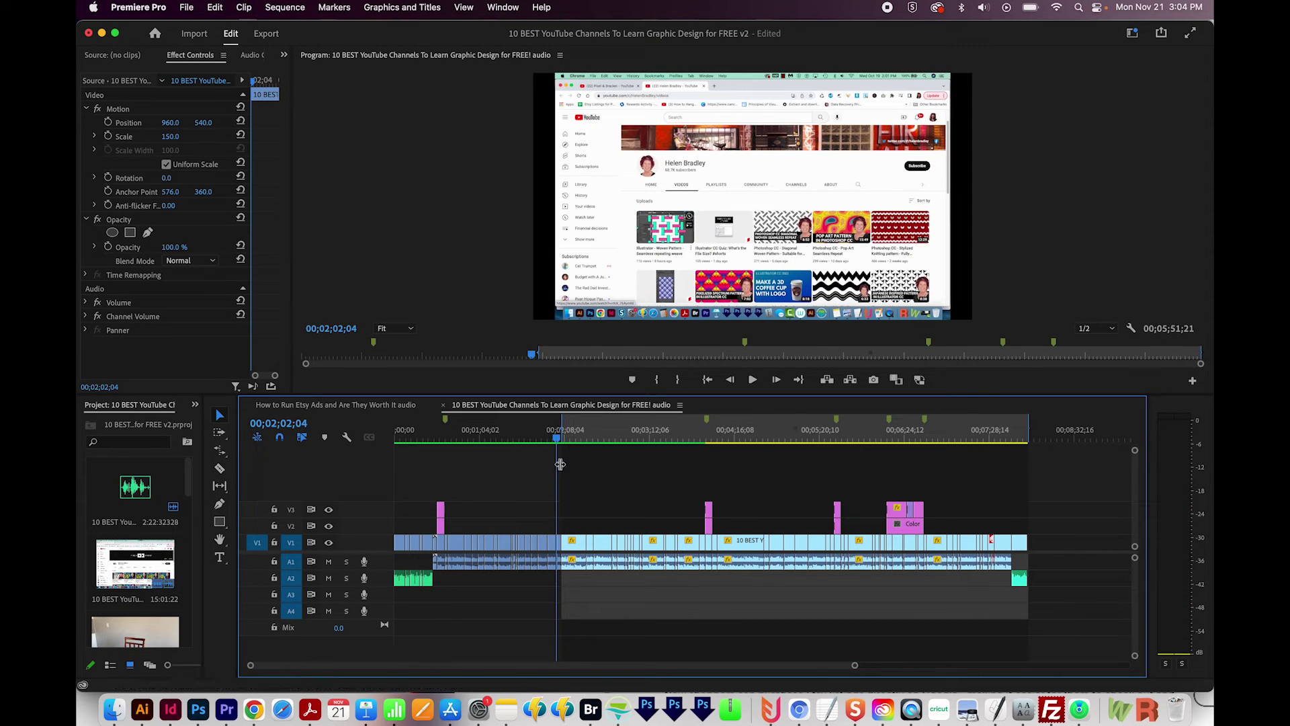
key("o")
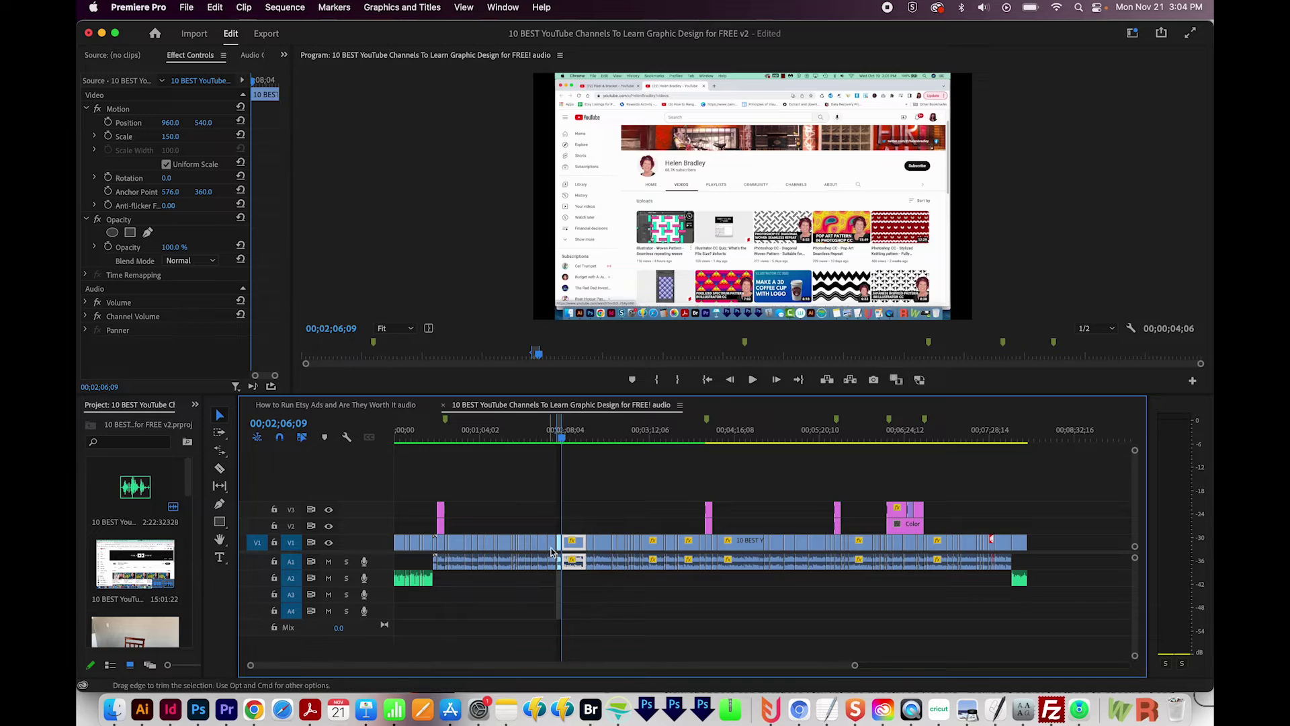
key("Home")
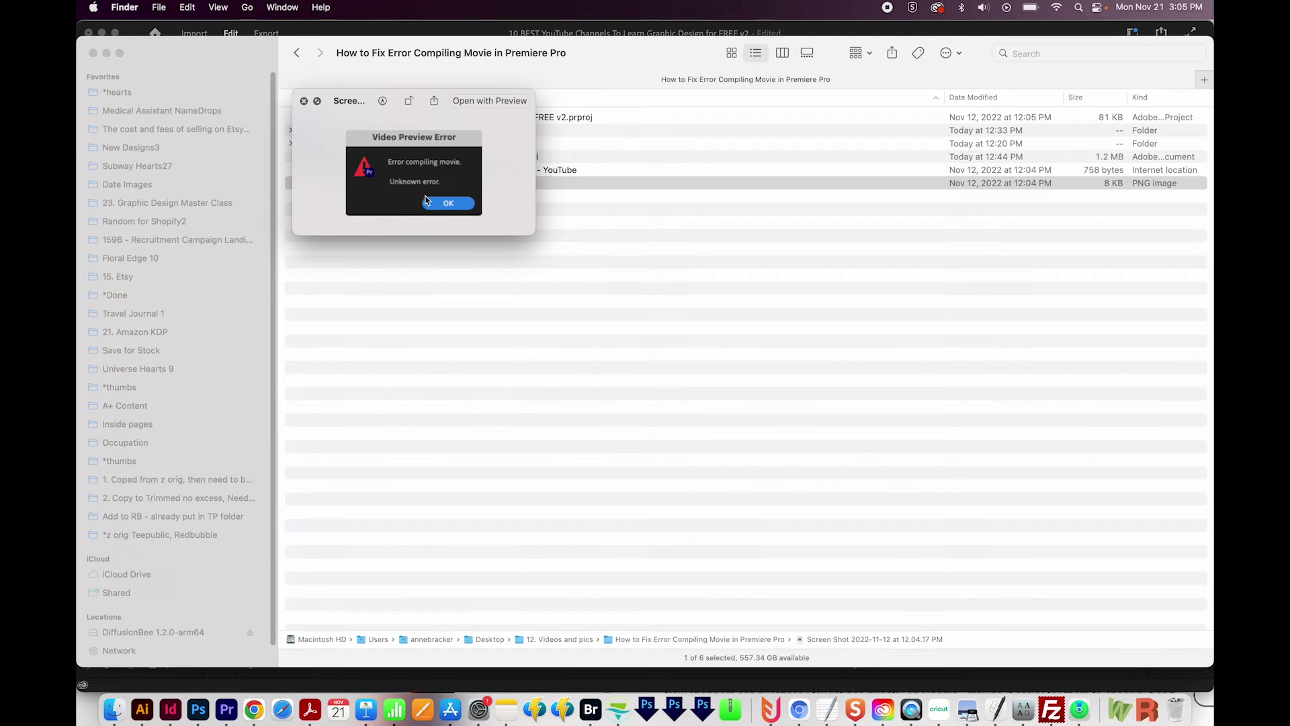
- Close the error screenshot preview and switch back to Premiere Pro
left_click(304, 103)
key("super+Tab")
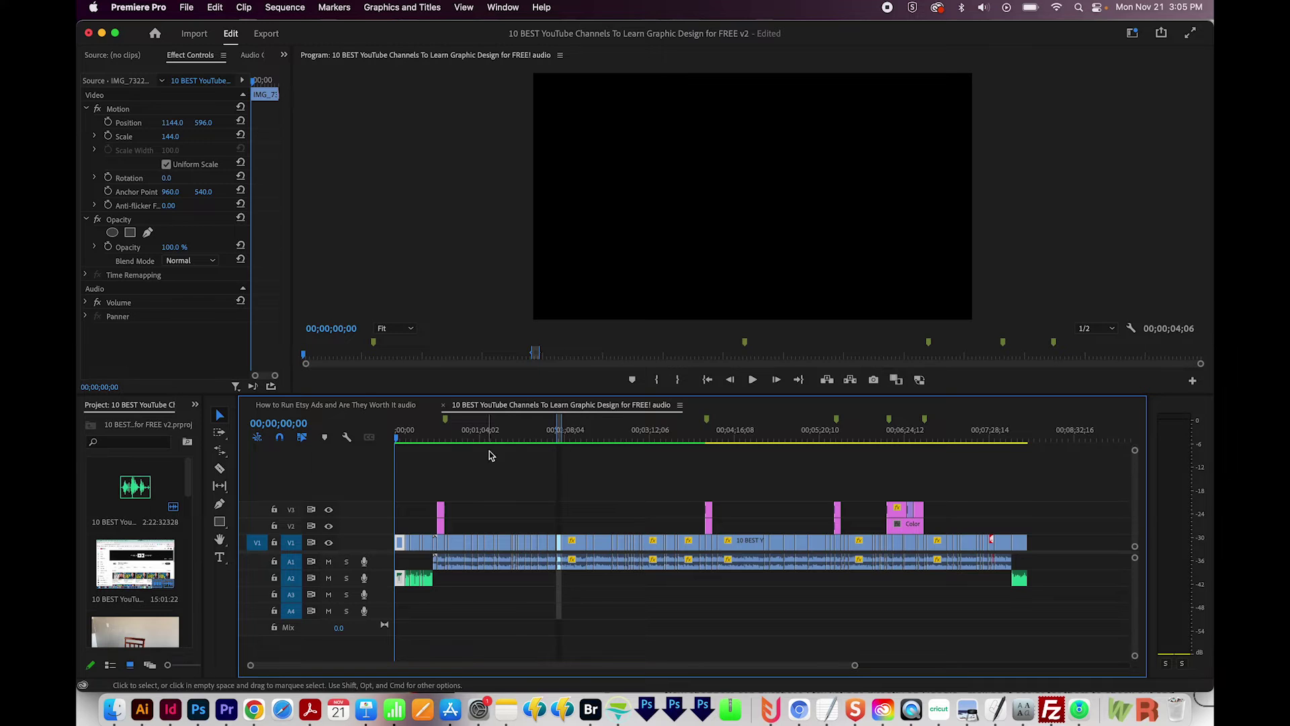
- Set an out point at 00;03;50;18 and briefly play the sequence
left_click(682, 434)
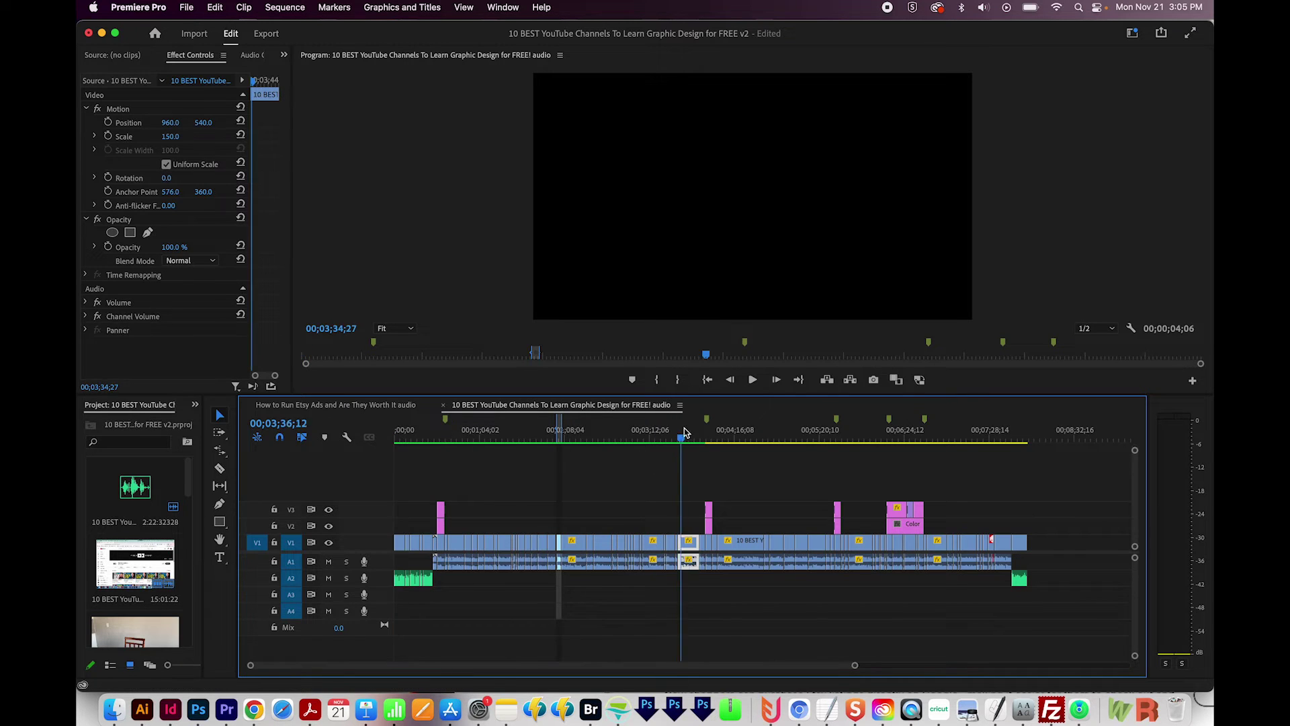
left_click_drag(685, 431, 697, 436)
key("o")
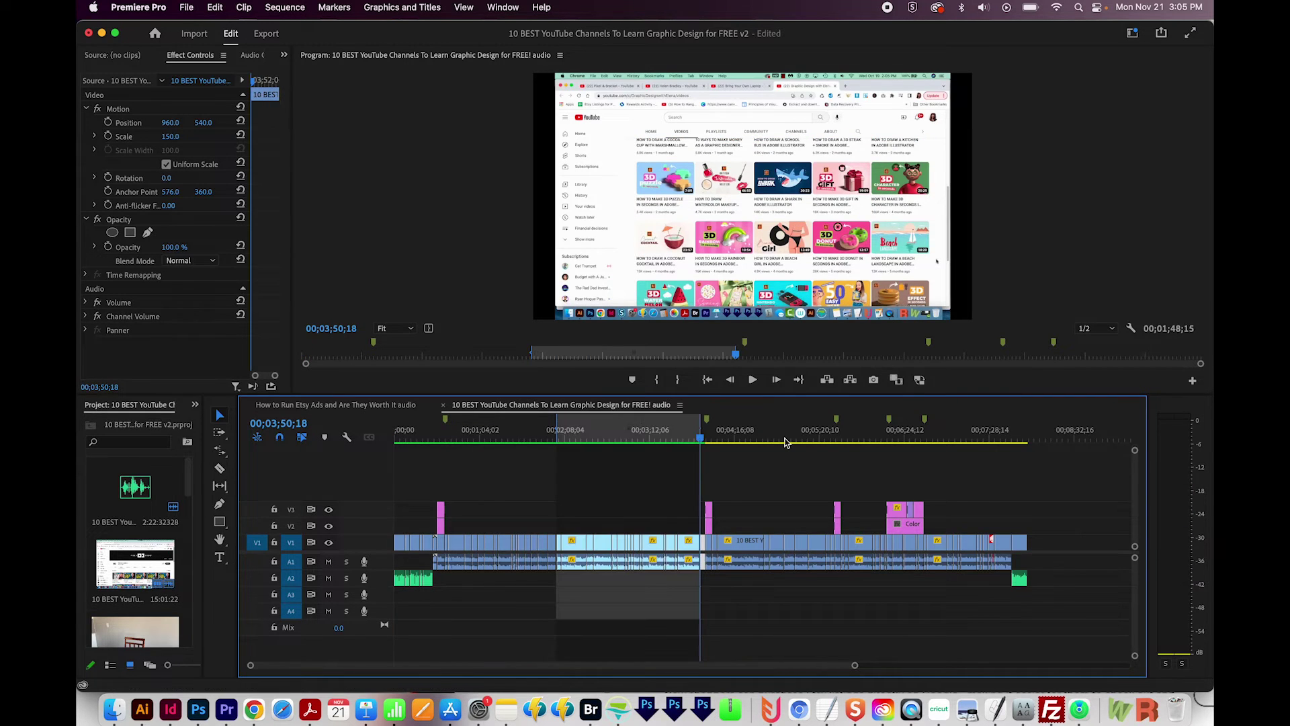
key("space")
- Set the in point at the sequence start and the out point at 00;02;06;09
key("Home")
key("i")
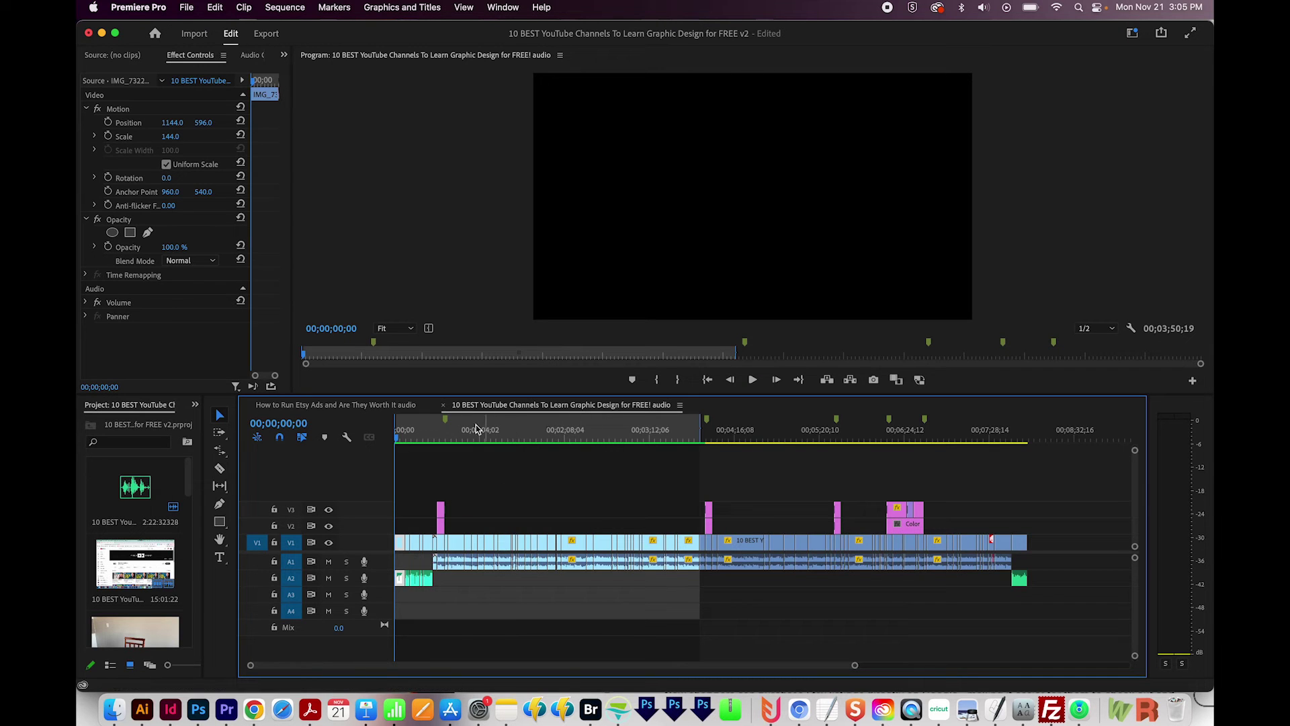
left_click(562, 431)
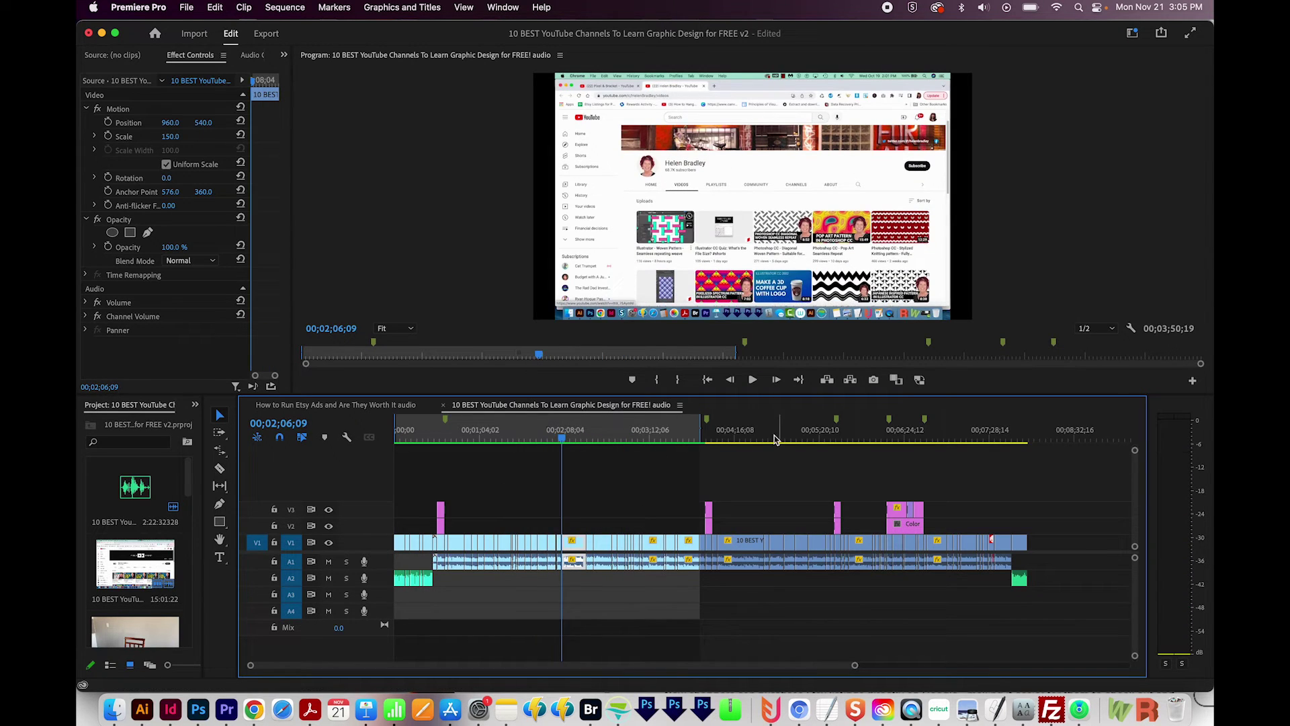
key("o")
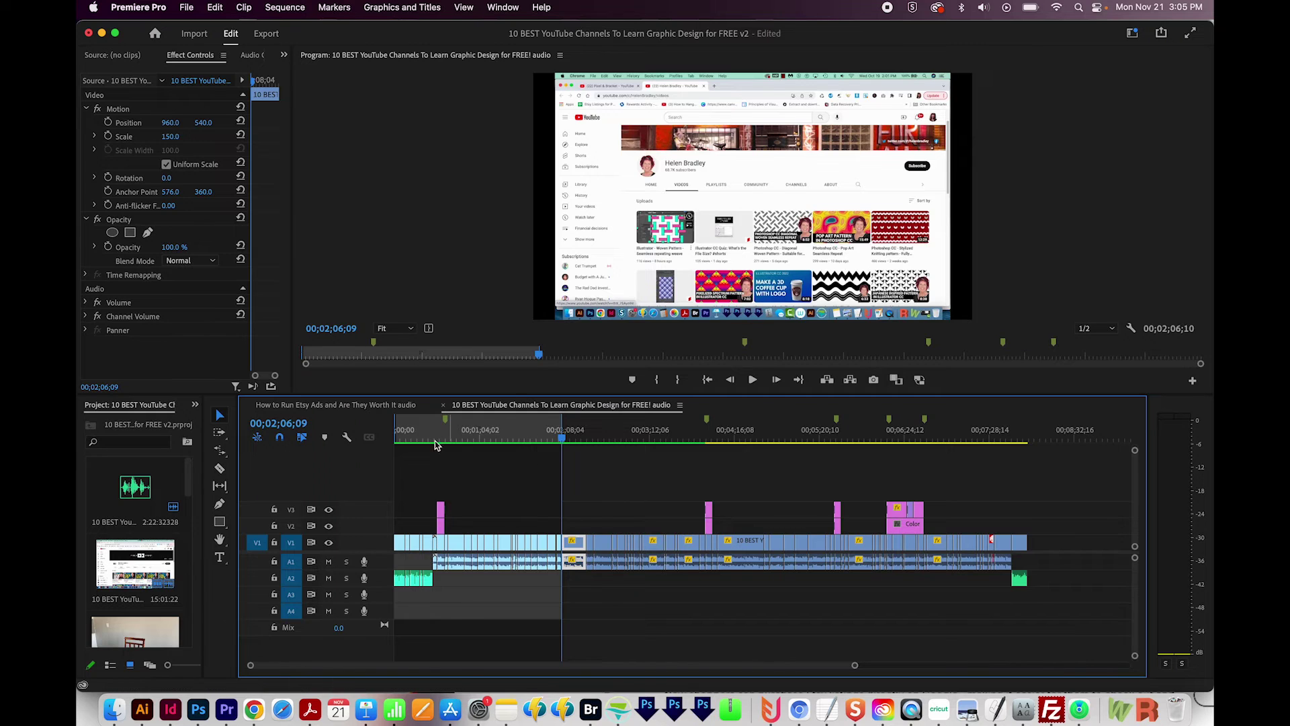
left_click(462, 440)
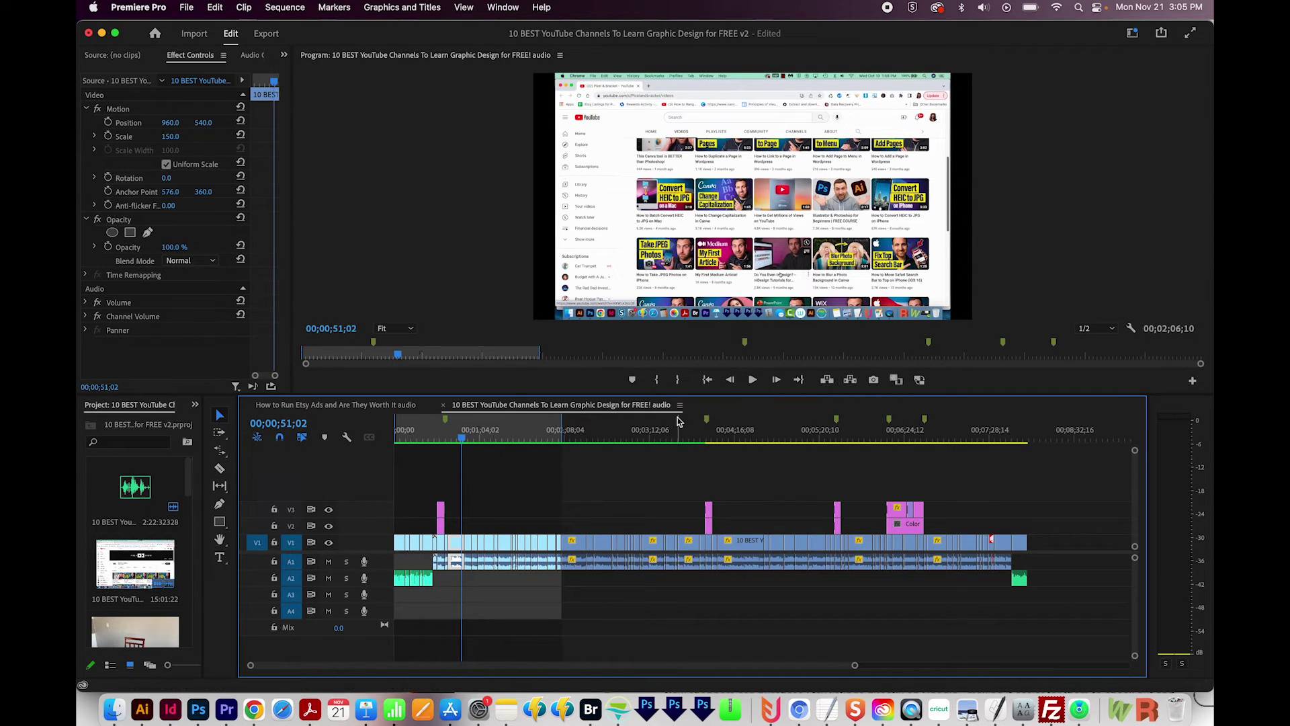
key("End")
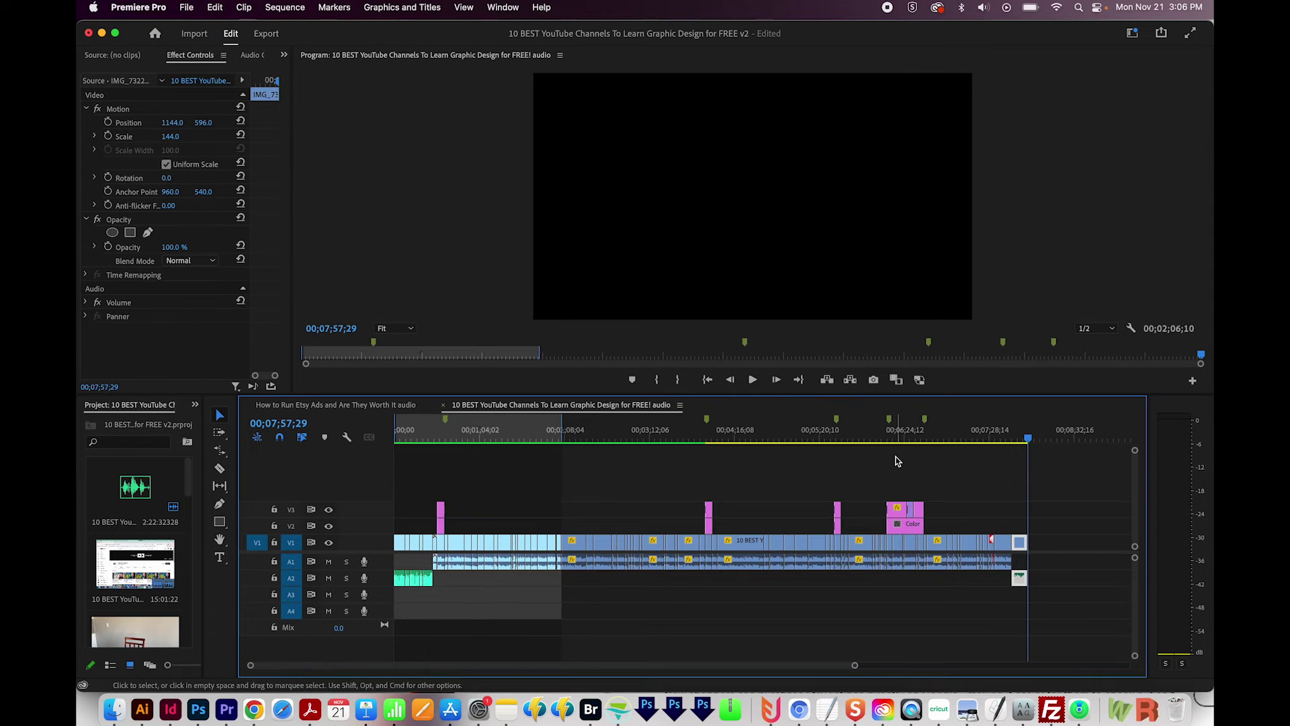
left_click(690, 440)
- Mark the edit range from 00;03;50;18 to 00;04;04;03 with in and out points
left_click_drag(690, 440, 694, 440)
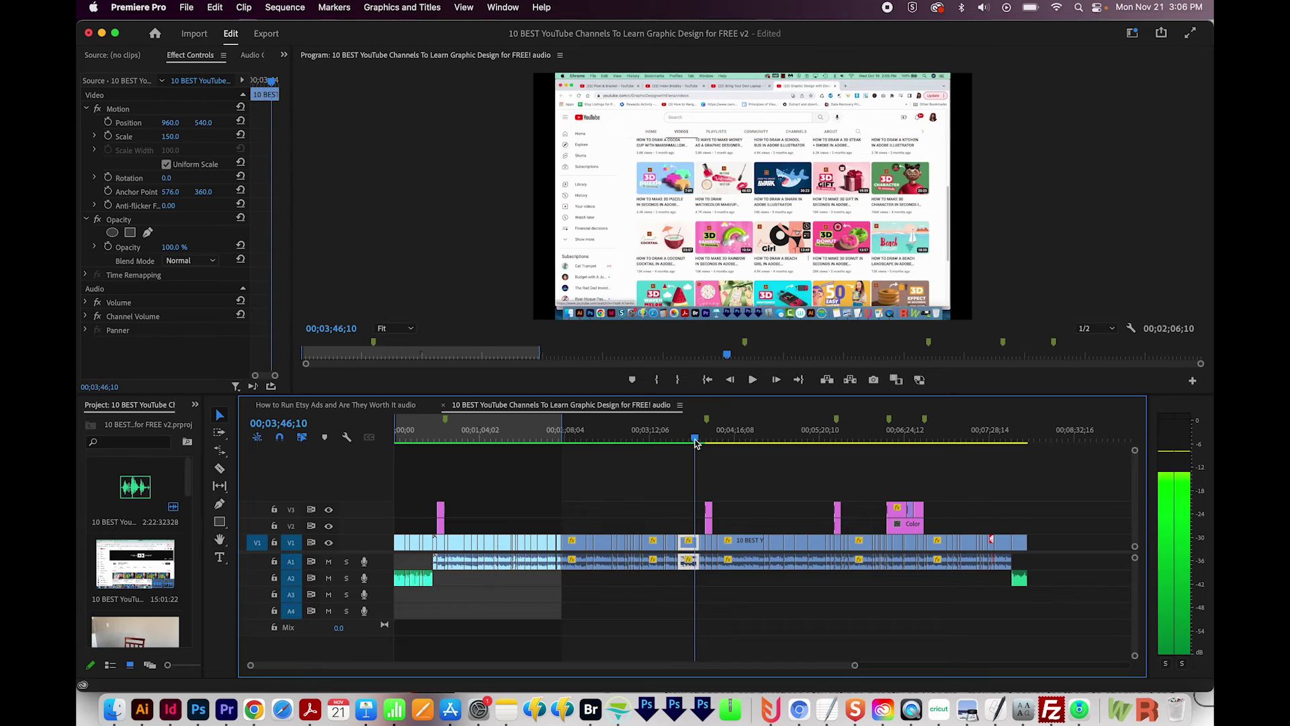
key("Down")
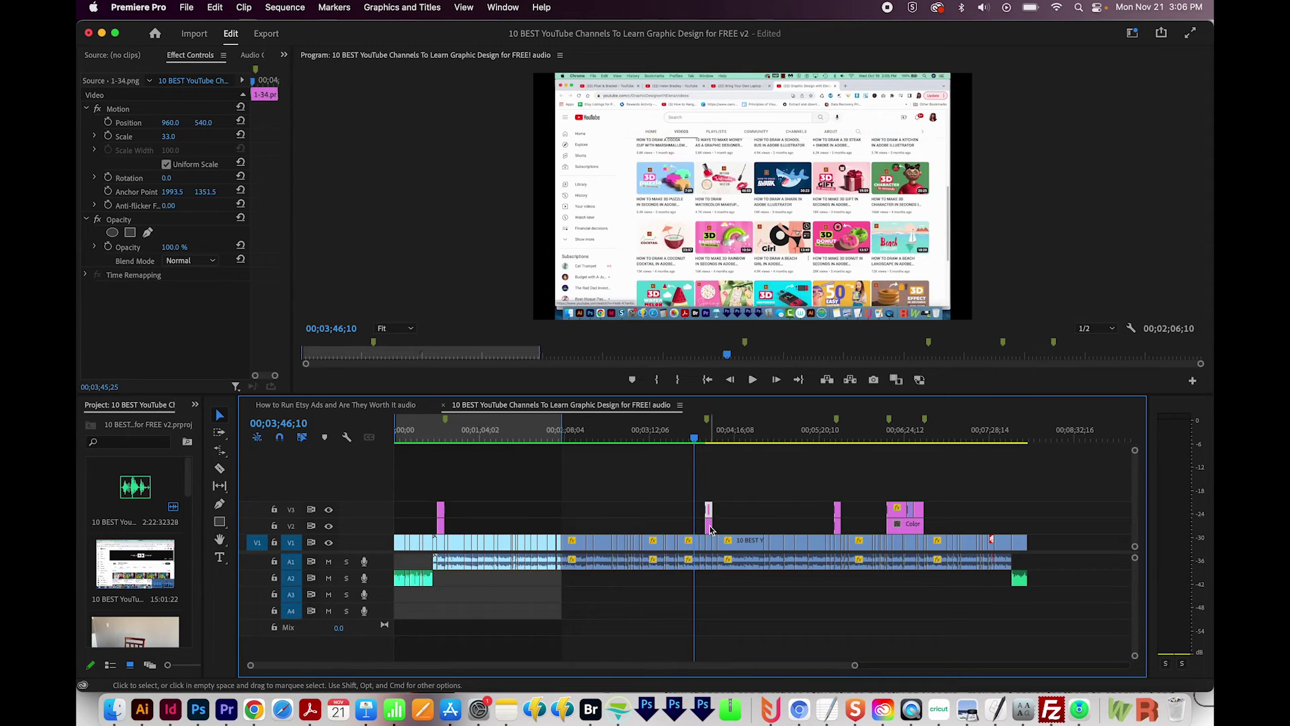
key("i")
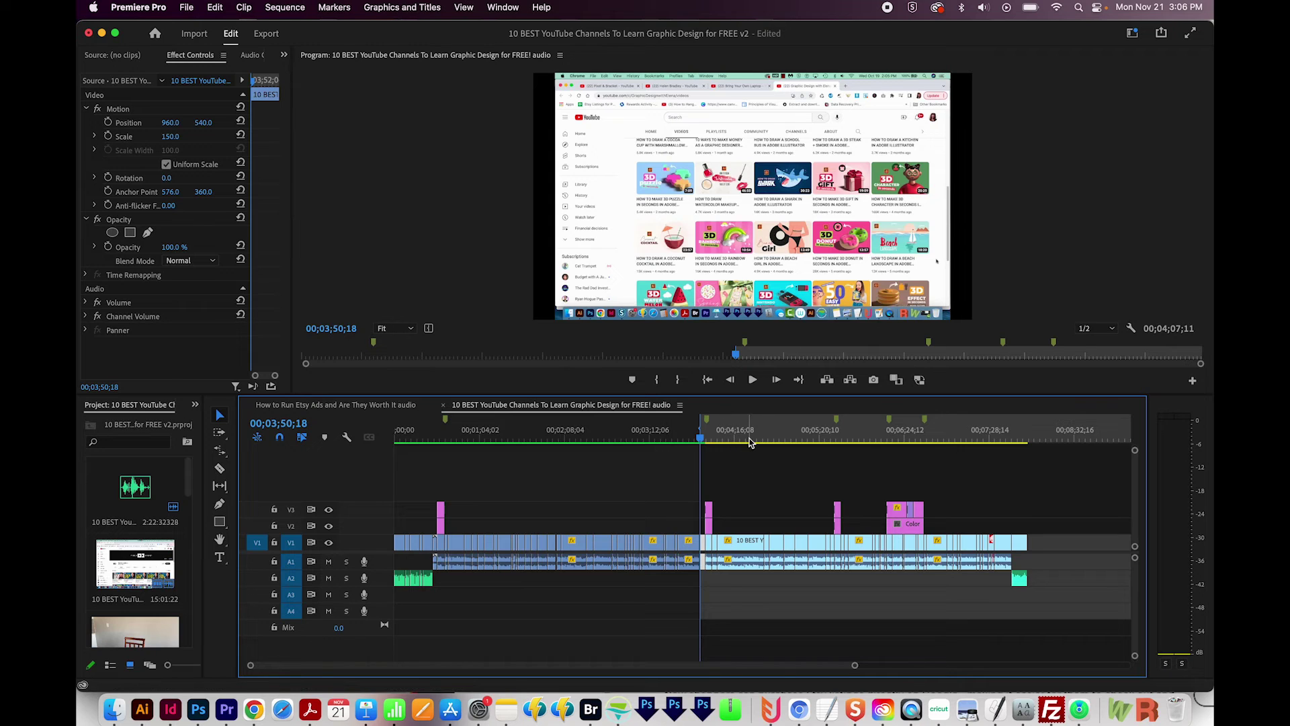
key("Down")
key("o")
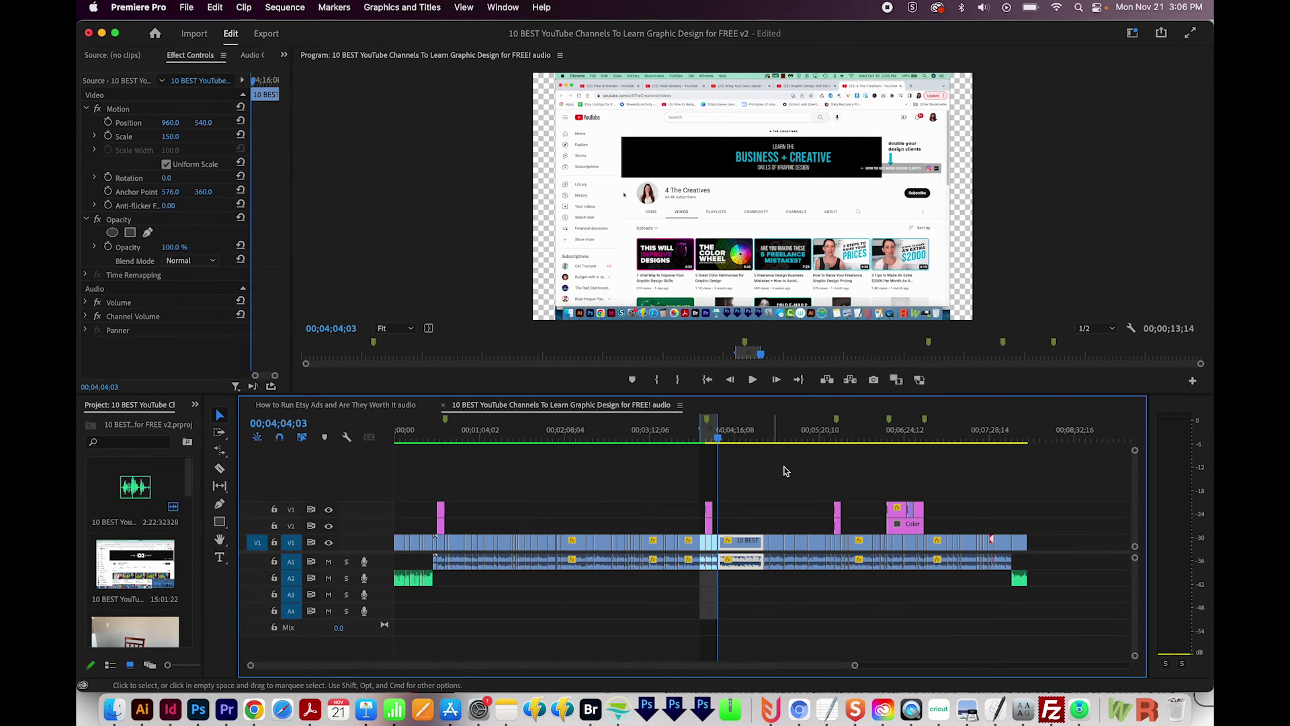
- Render the 13-second marked range, dismiss the Error compiling movie alert, and zoom in
key("Return")
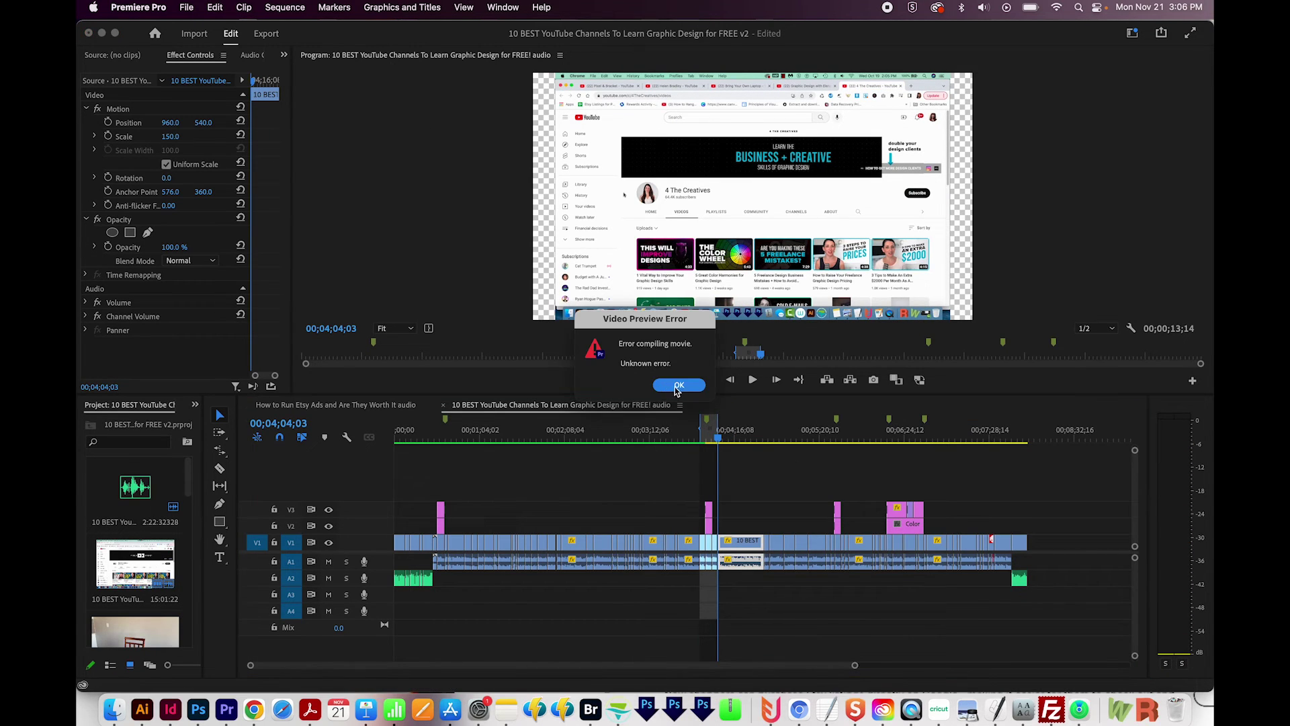
left_click(678, 385)
key("Up")
key("equal")
key("equal")
- Delete the two pink title clips at the playhead, then undo the deletion
left_click_drag(757, 488, 725, 537)
key("Delete")
key("super+z")
key("Down")
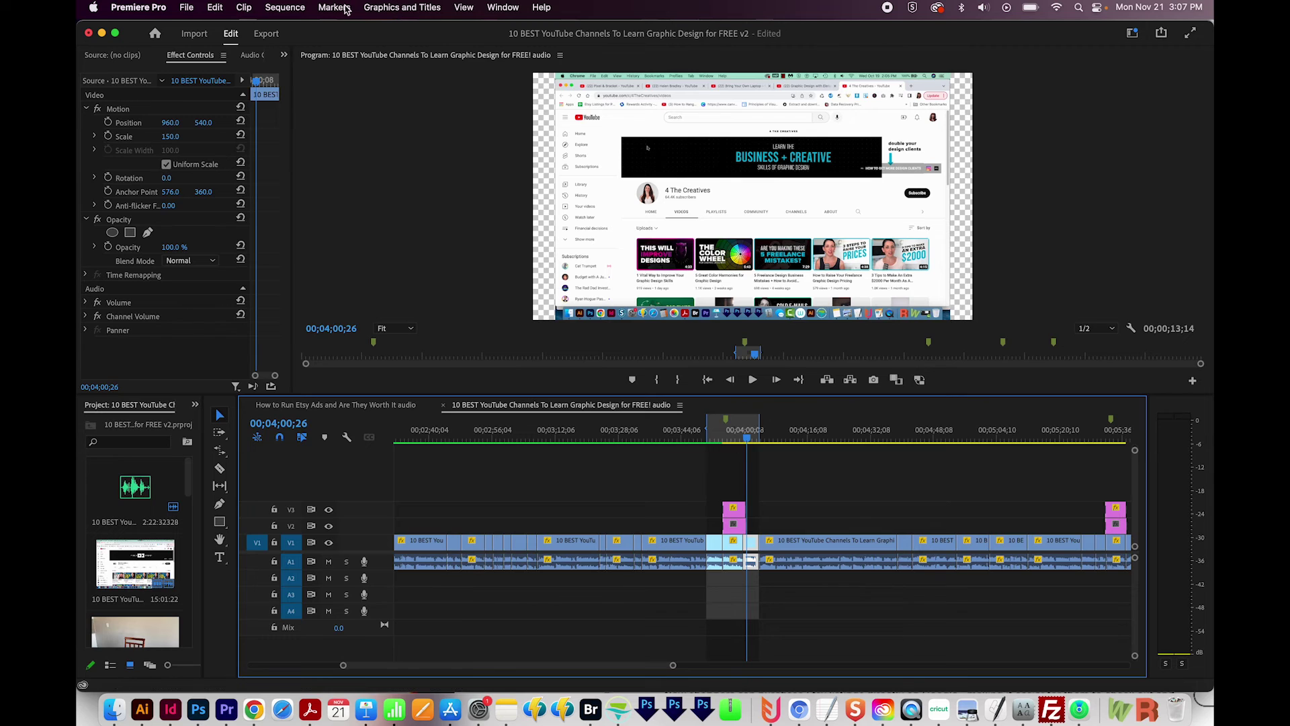
- Re-render the marked In-to-Out range and place the playhead on the orange title card
left_click(299, 10)
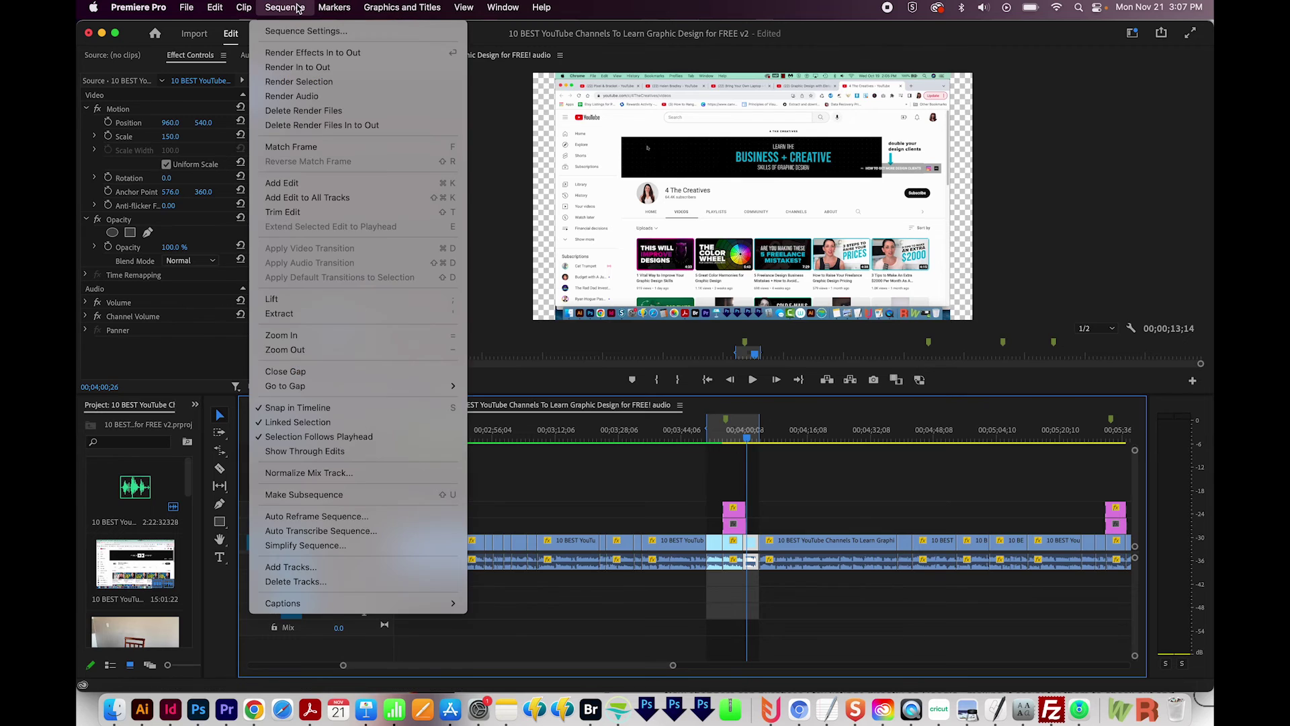
left_click(297, 67)
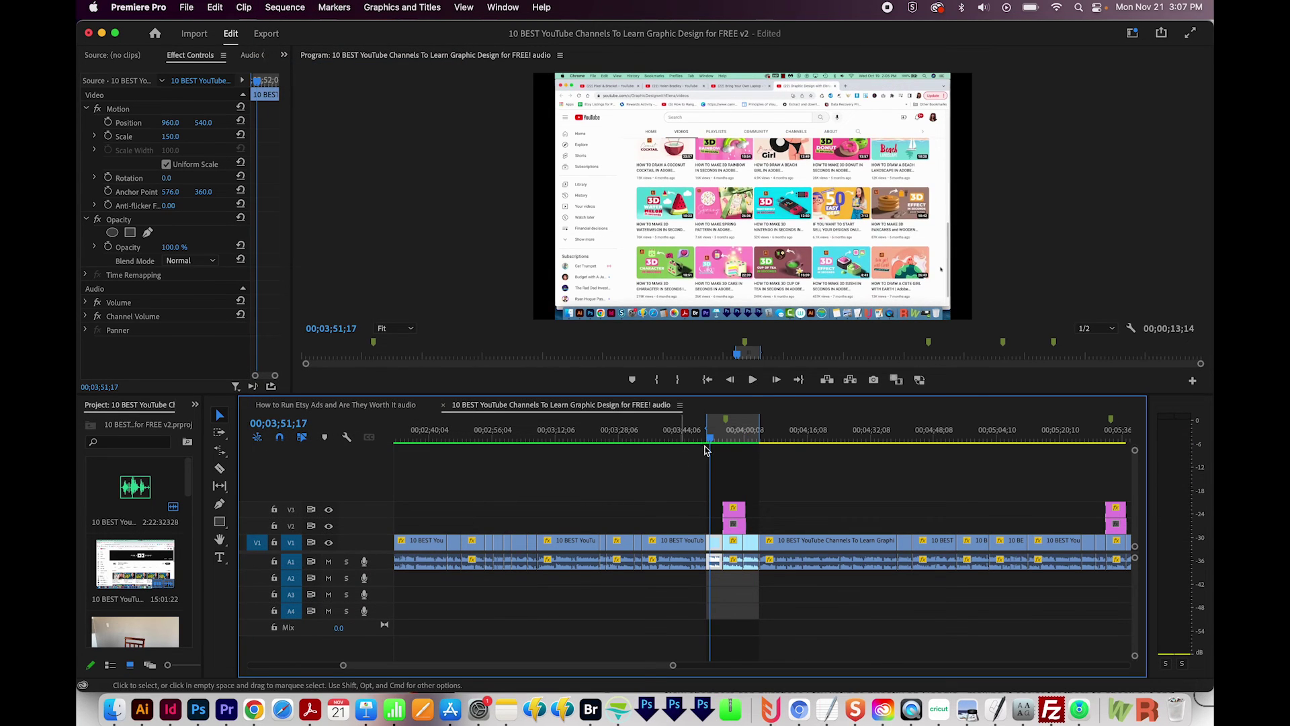
left_click_drag(744, 477, 747, 534)
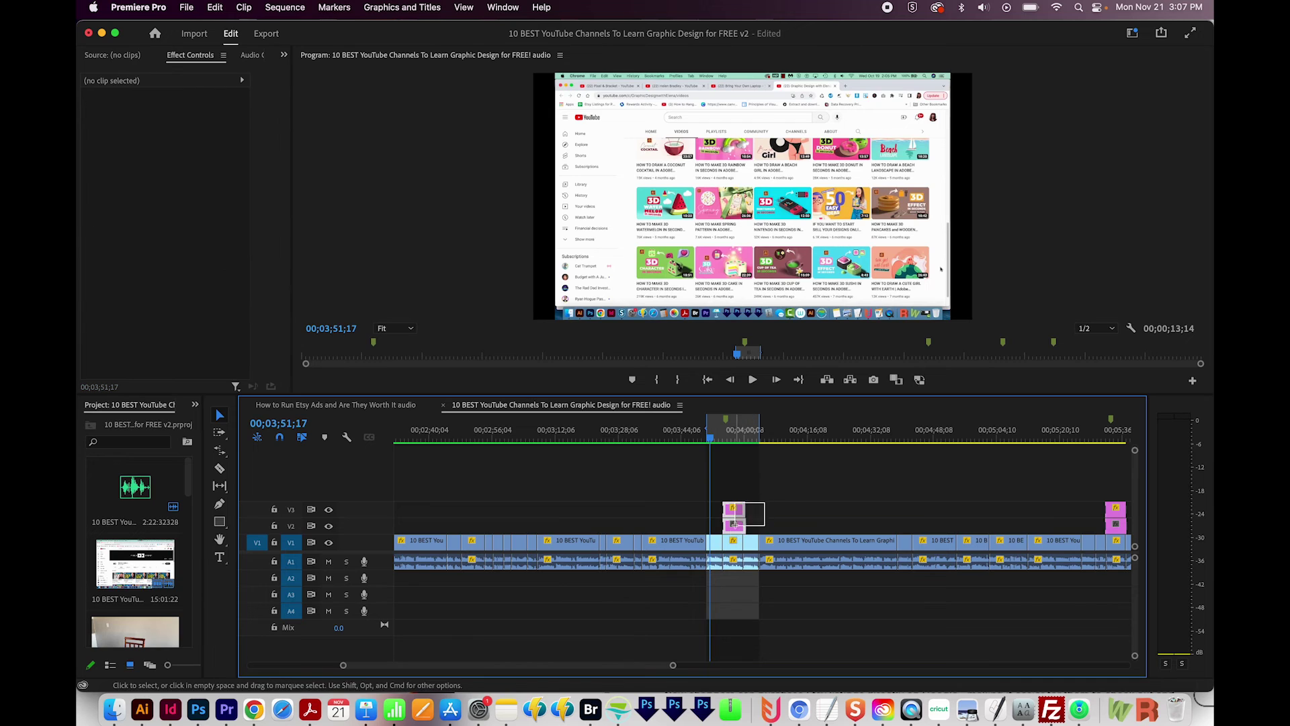
left_click(734, 438)
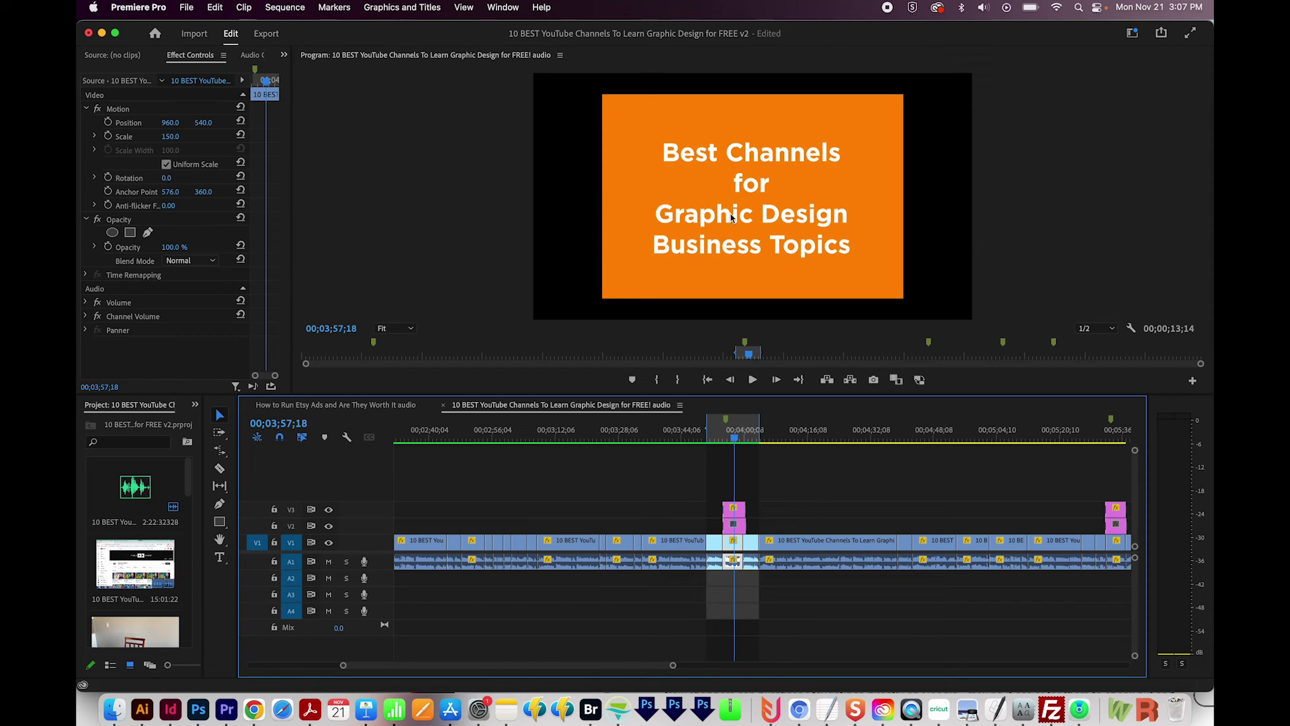